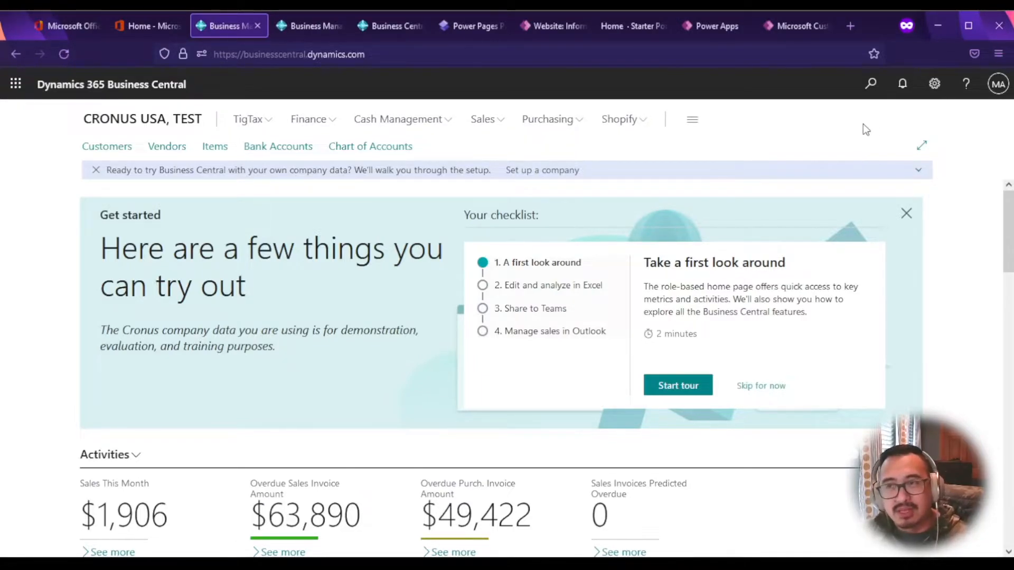
- Search for "sal ord", open the Sales Orders list and look across its columns
click(870, 91)
text(sal ord)
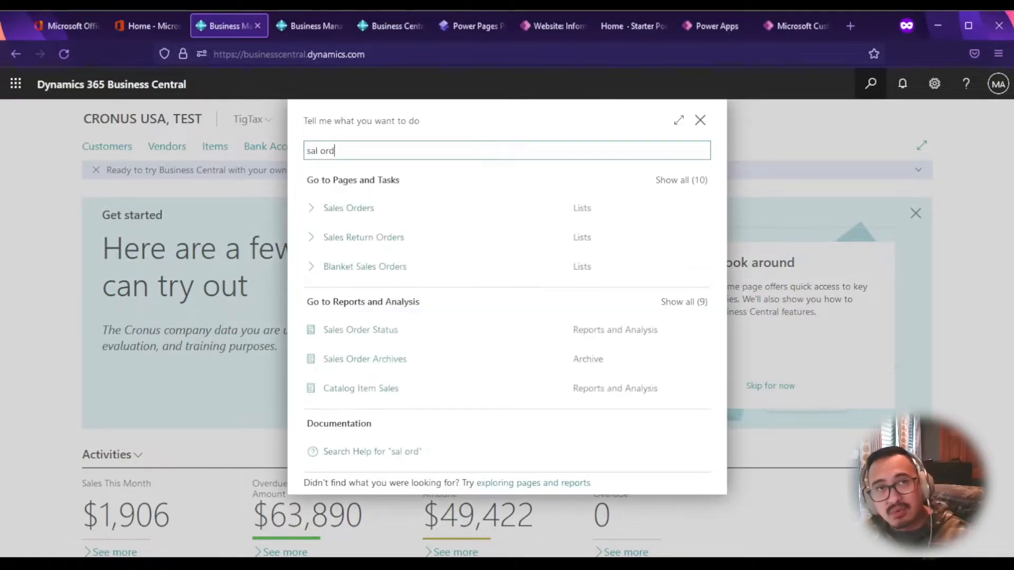
click(353, 210)
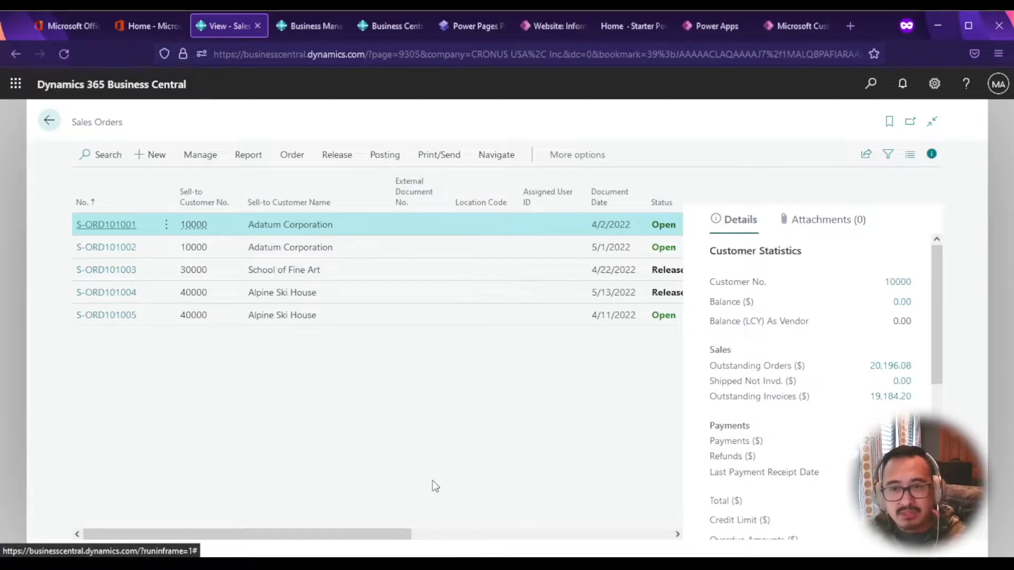
mouse_move(407, 534)
mouse_down()
mouse_move(716, 539)
mouse_move(394, 542)
mouse_up()
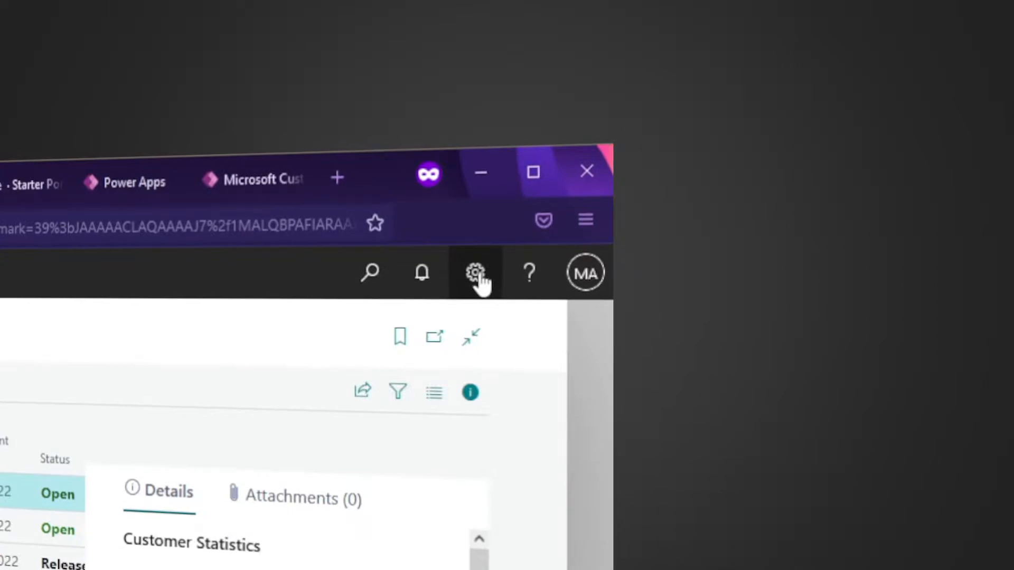
- Start personalizing the Sales Orders page and hide the Assigned User ID column
click(477, 276)
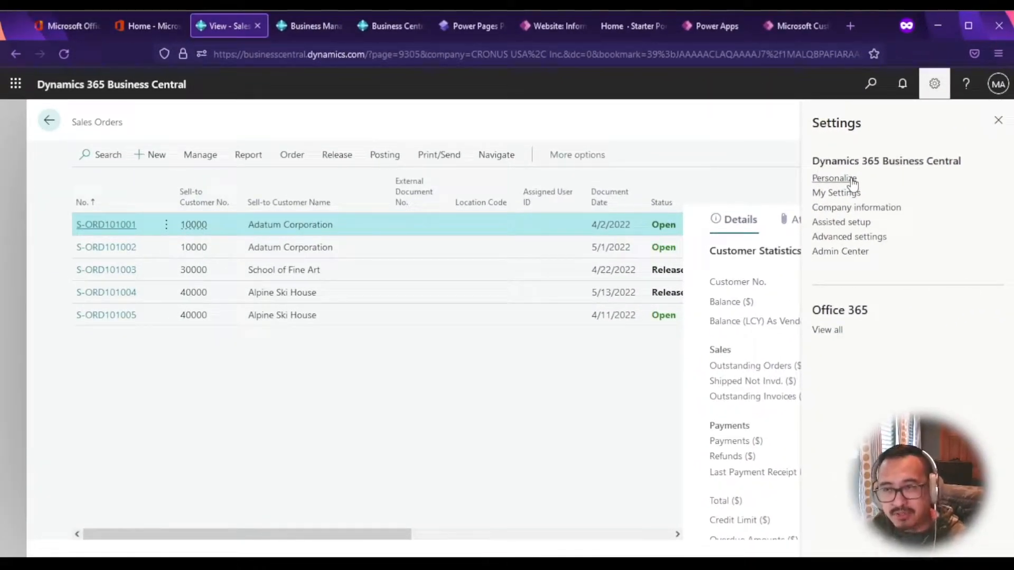
click(845, 182)
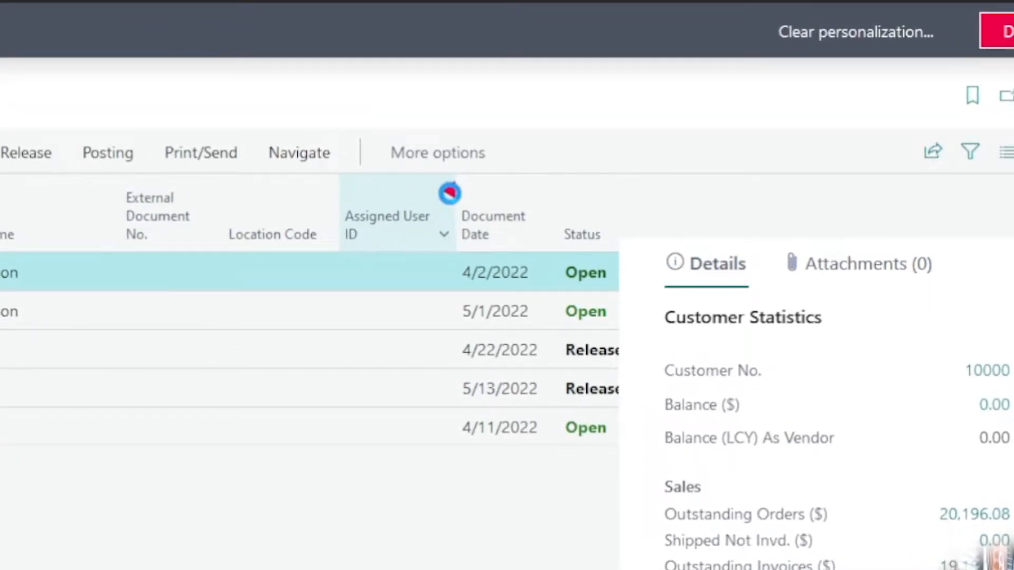
click(450, 194)
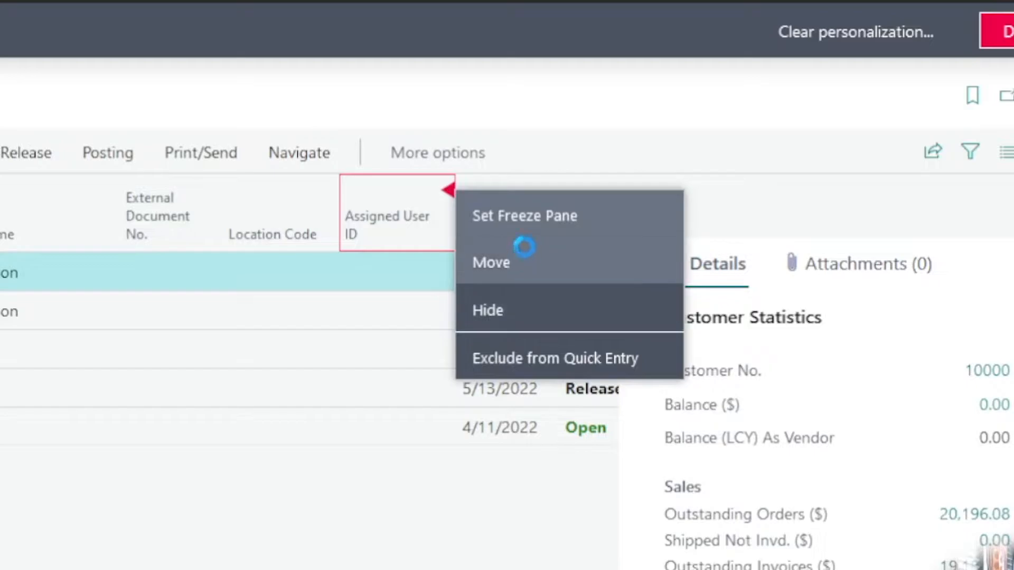
click(543, 221)
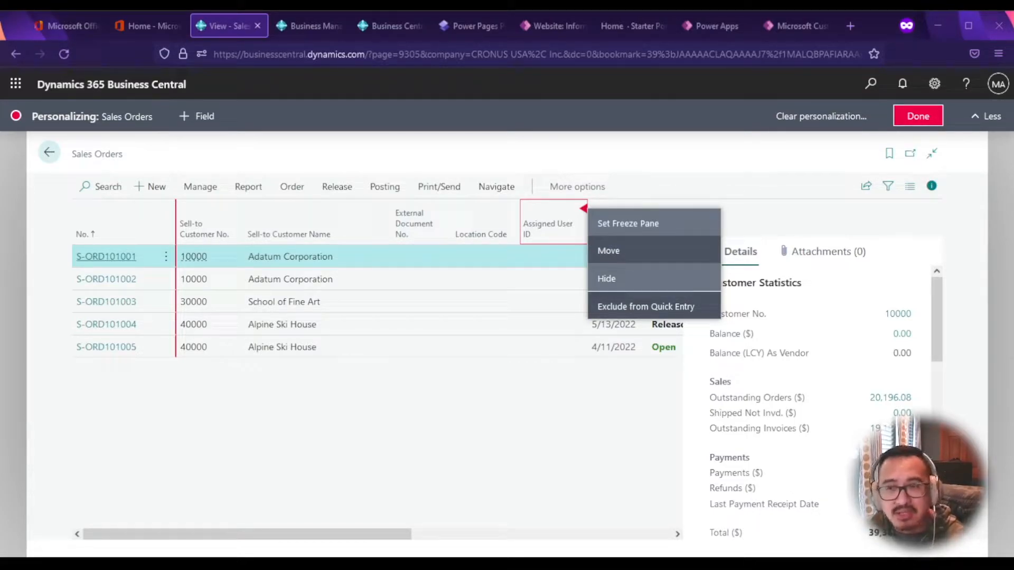
click(632, 278)
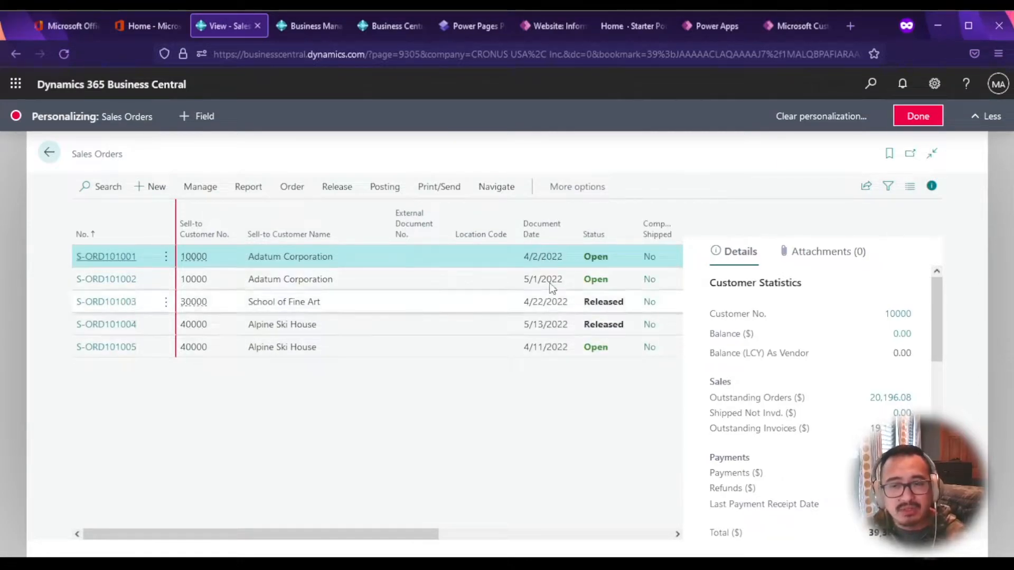
drag(424, 535, 350, 540)
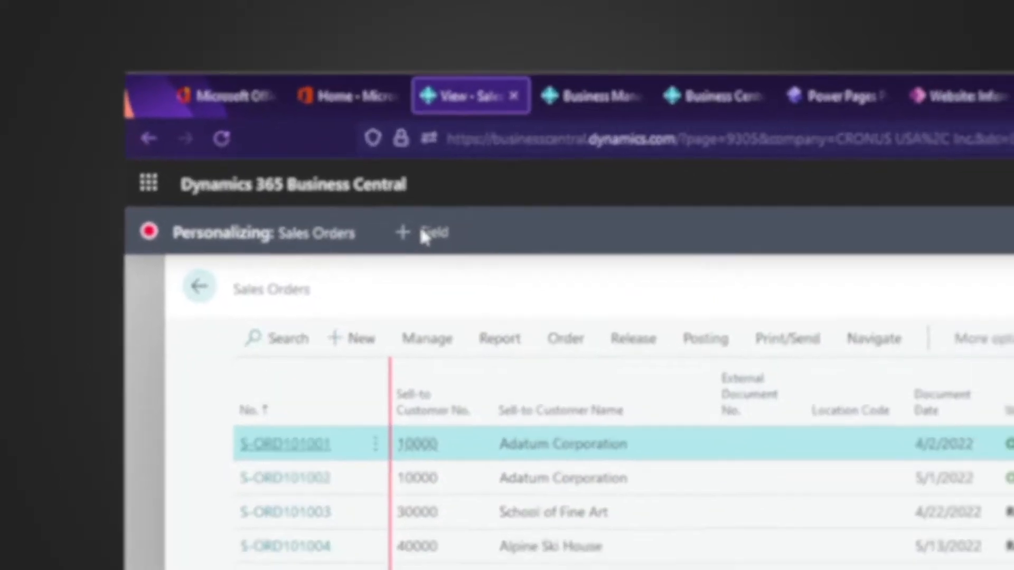
- Find the Payment Terms Code field among the available fields using "Payment" and add it as a column after Sell-to Customer Name
click(425, 235)
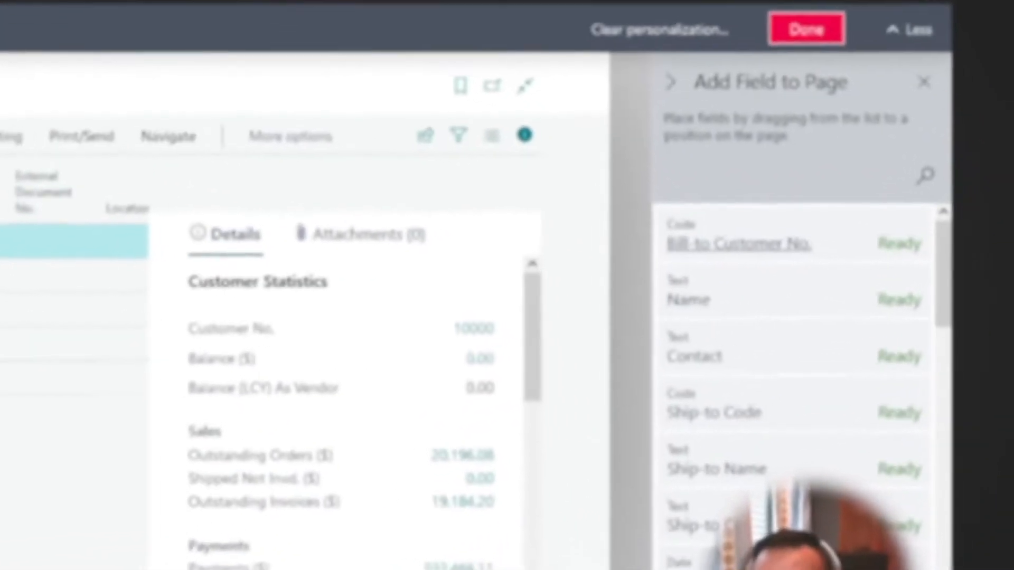
scroll(796, 326, down, 5)
scroll(797, 326, down, 6)
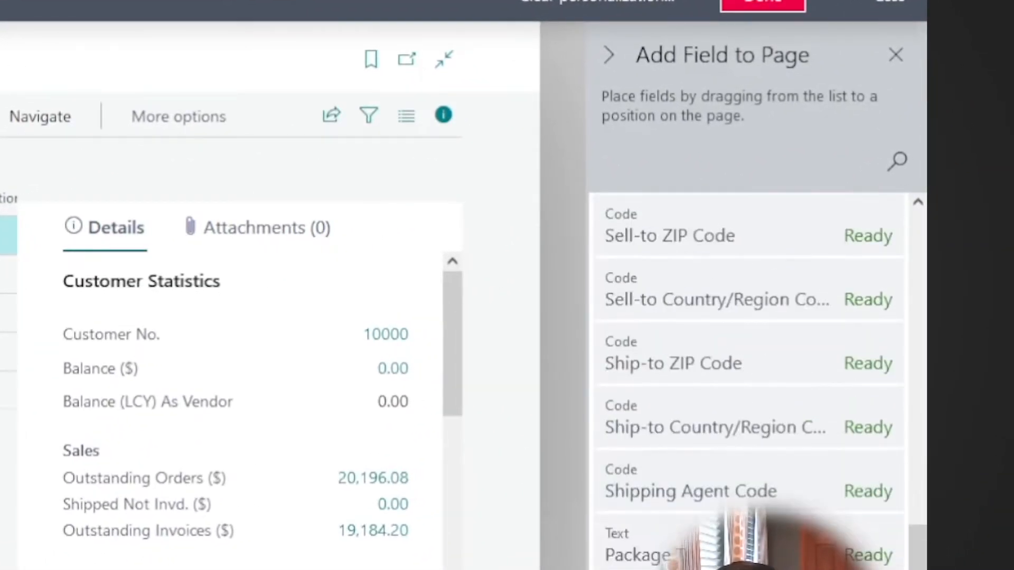
scroll(748, 381, down, 5)
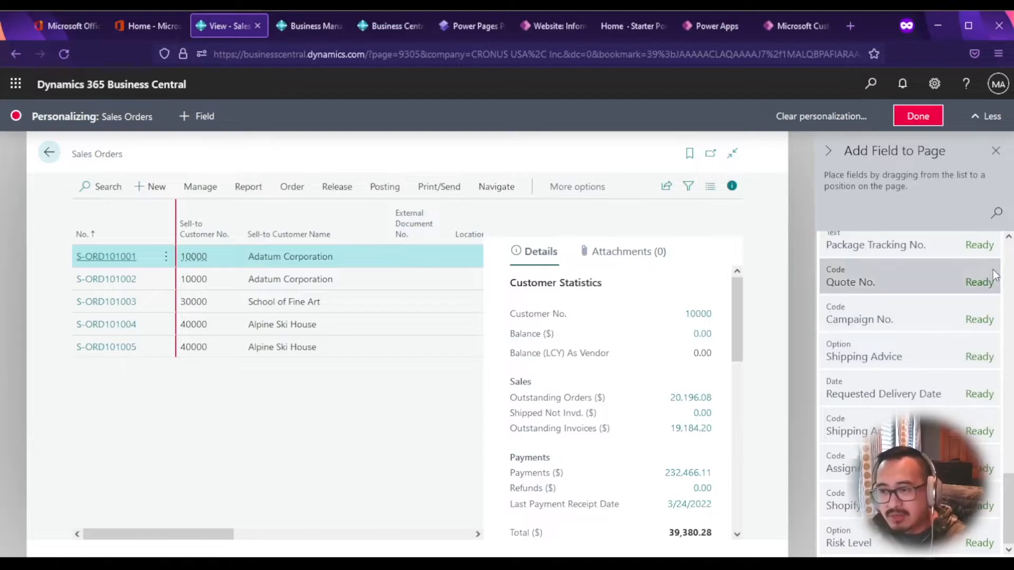
click(998, 214)
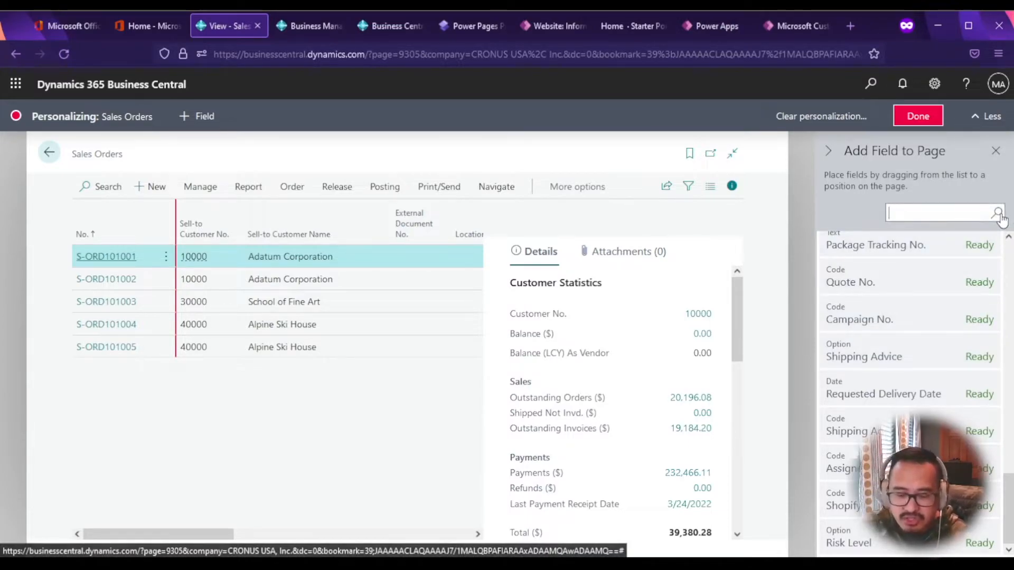
drag(1008, 507, 1002, 272)
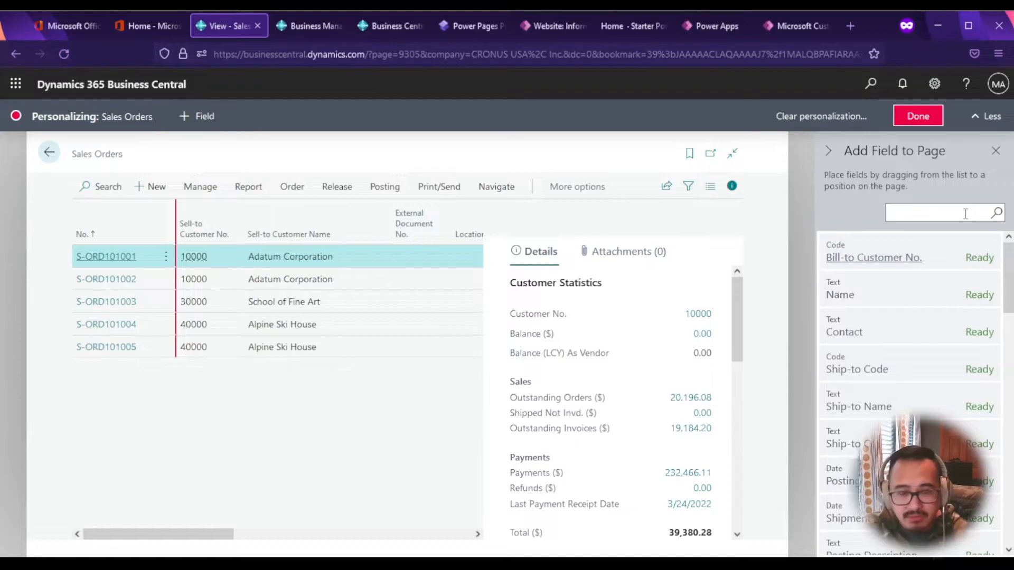
text(Payment)
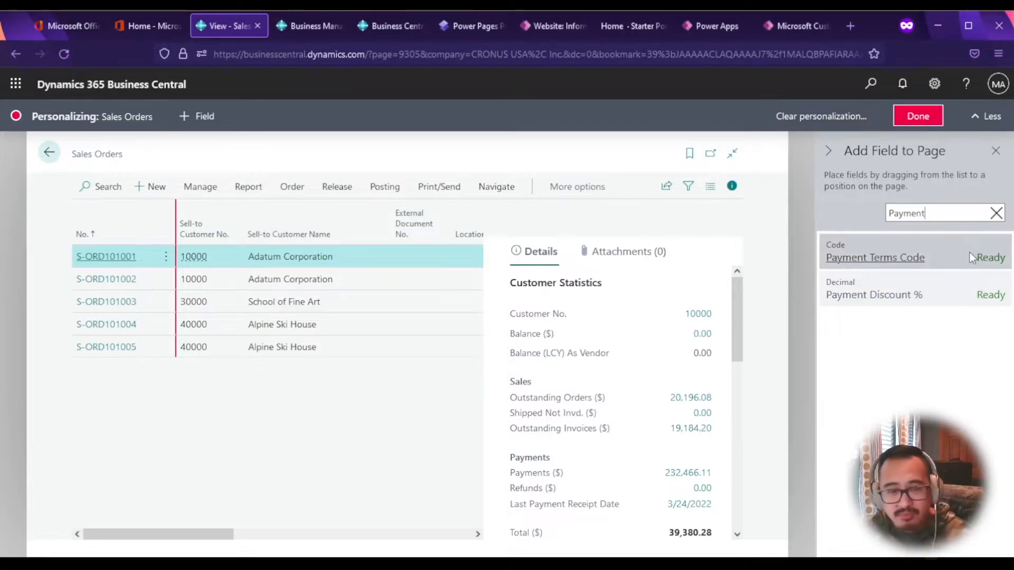
mouse_move(968, 254)
mouse_down()
mouse_move(407, 261)
mouse_move(387, 213)
mouse_up()
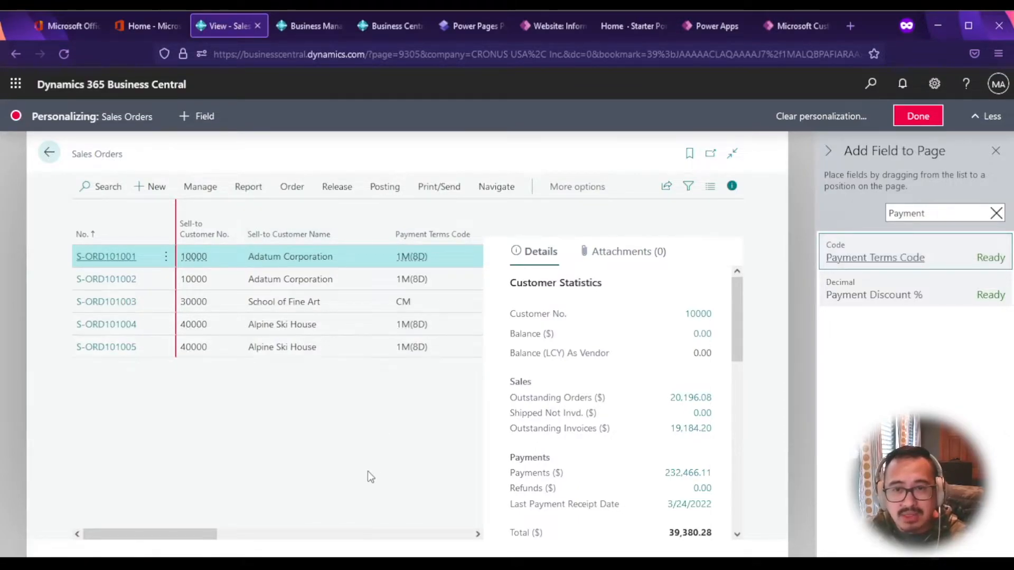
drag(213, 538, 165, 533)
- Hide the Balance (LCY) As Vendor field in the Customer Statistics FactBox
mouse_move(898, 262)
mouse_down()
mouse_move(893, 280)
mouse_move(655, 326)
mouse_move(601, 221)
mouse_move(538, 267)
mouse_move(530, 319)
mouse_move(686, 300)
mouse_move(617, 299)
mouse_move(677, 294)
mouse_move(681, 304)
mouse_up()
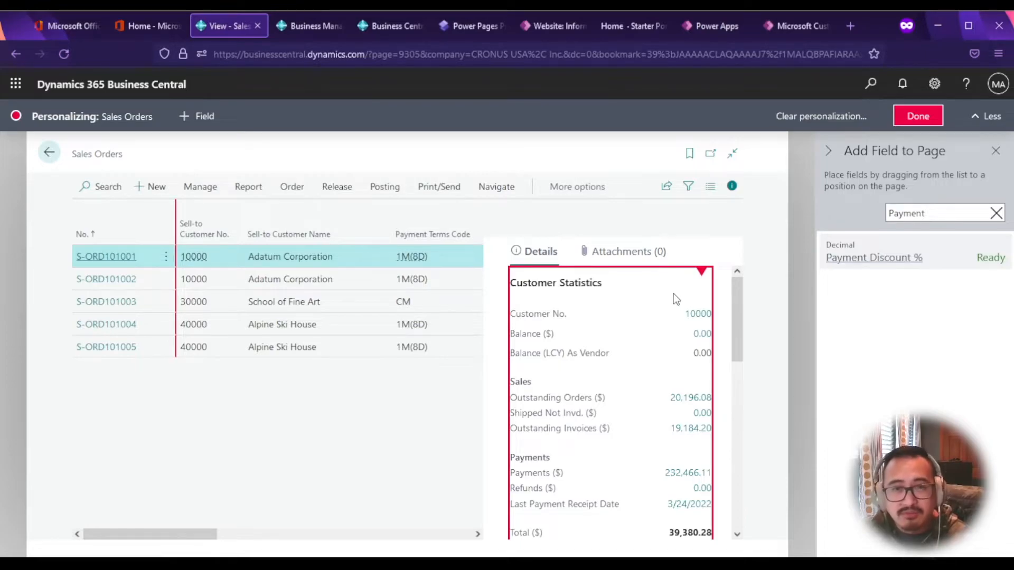
scroll(649, 369, down, 3)
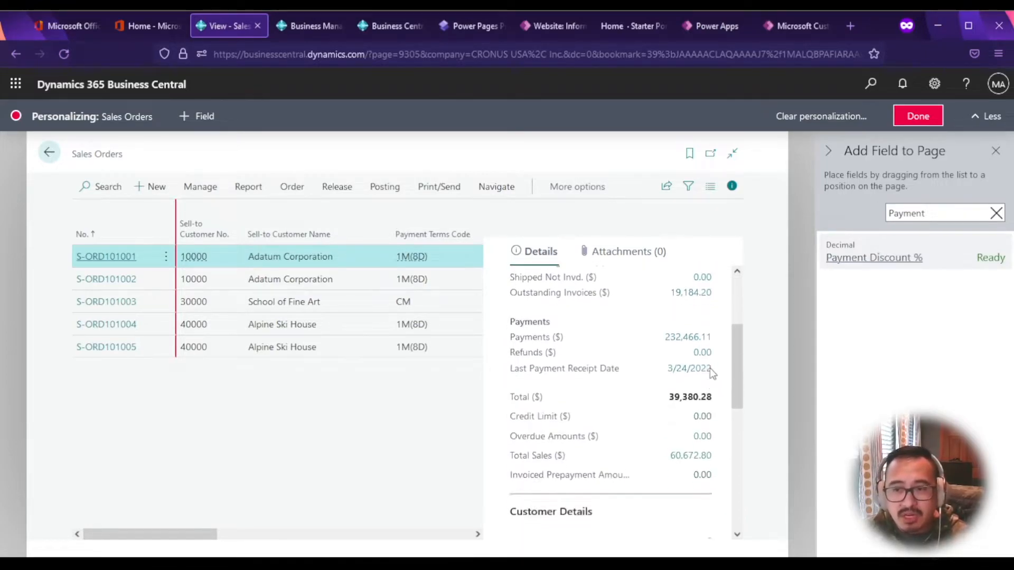
scroll(686, 425, up, 3)
mouse_move(699, 363)
mouse_down()
mouse_move(711, 341)
mouse_move(708, 362)
mouse_up()
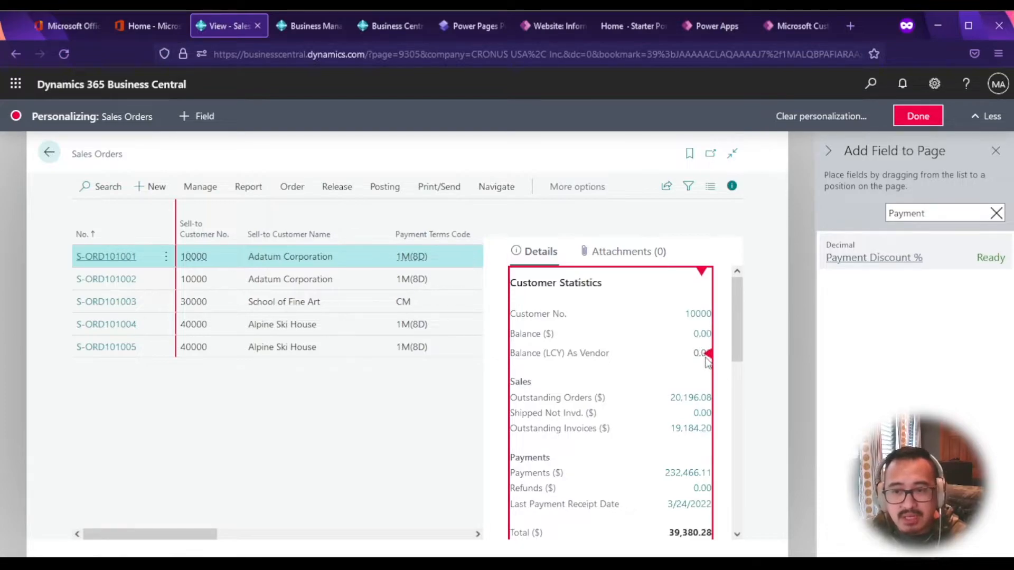
click(708, 354)
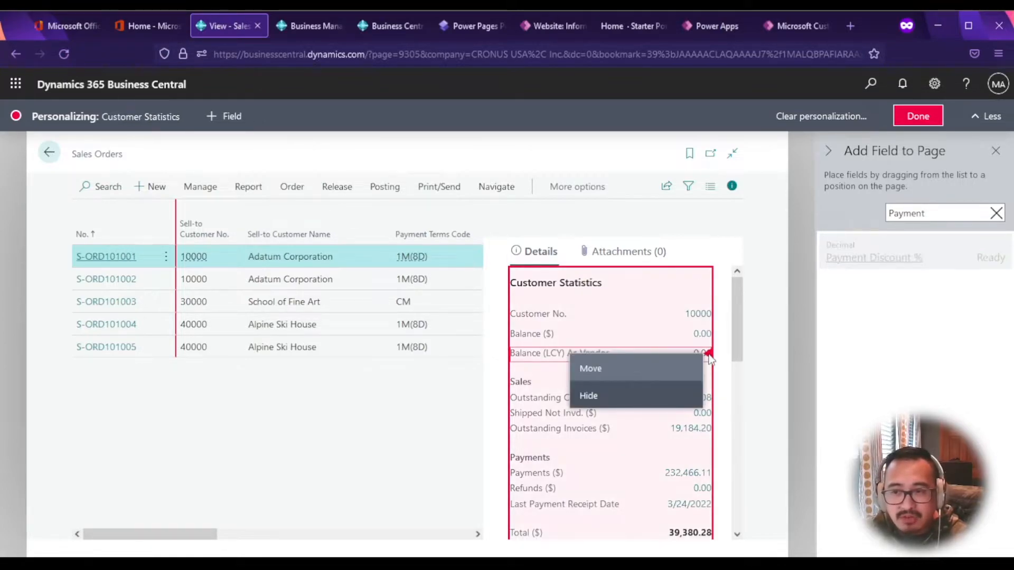
click(636, 401)
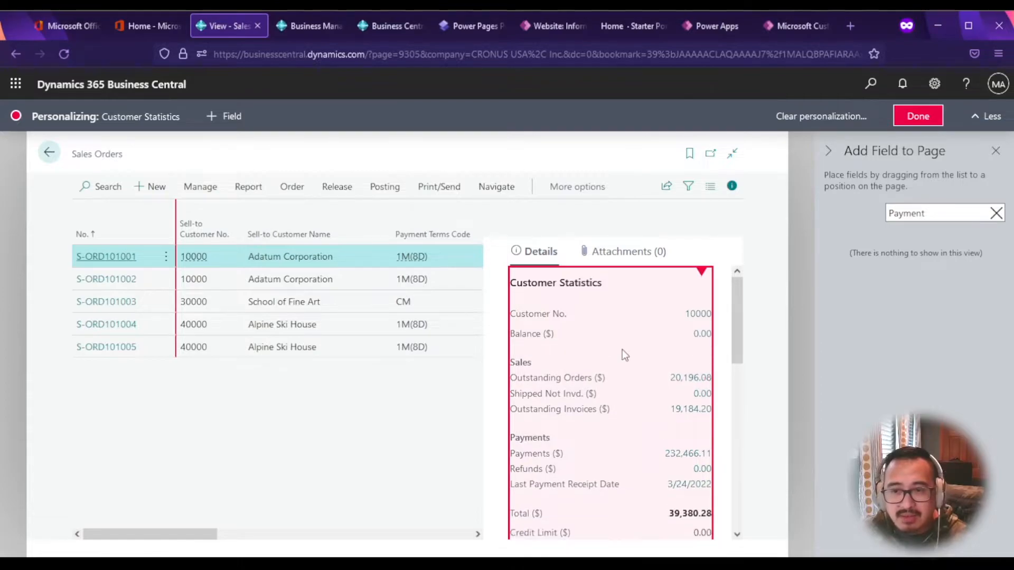
- Hide the Fax No. field in the Customer Details FactBox
scroll(662, 376, down, 5)
scroll(661, 375, down, 5)
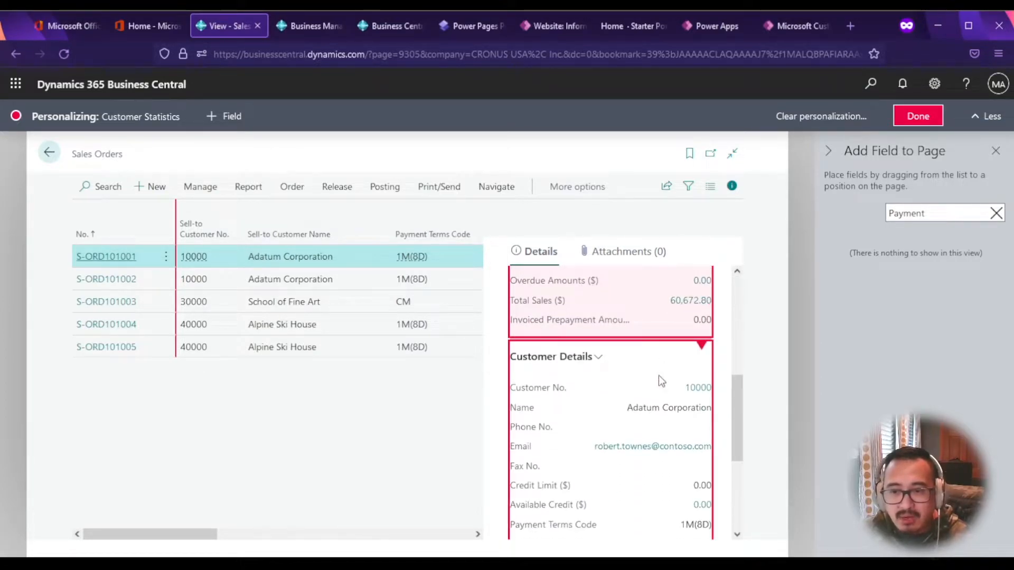
scroll(660, 383, down, 3)
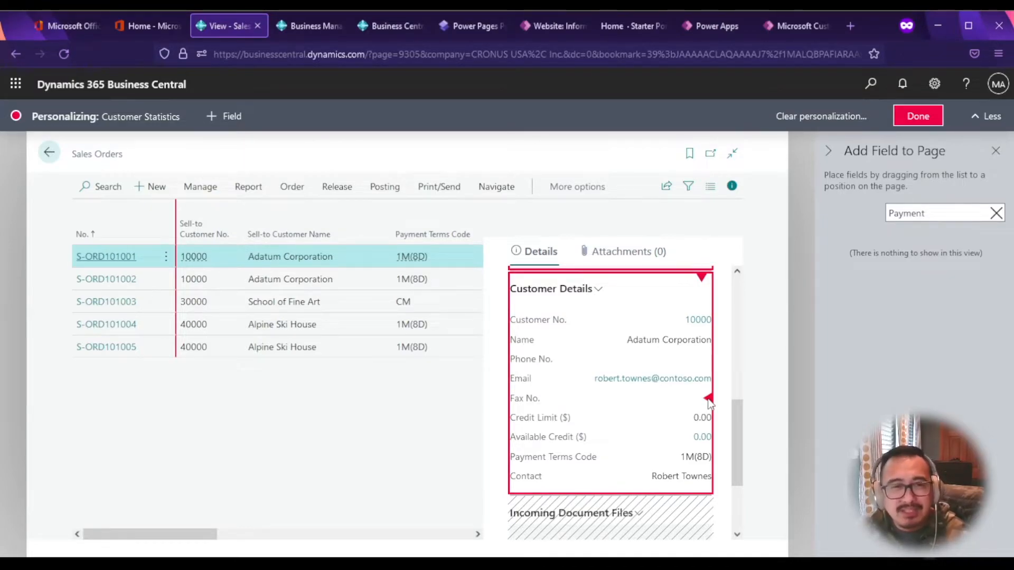
click(709, 400)
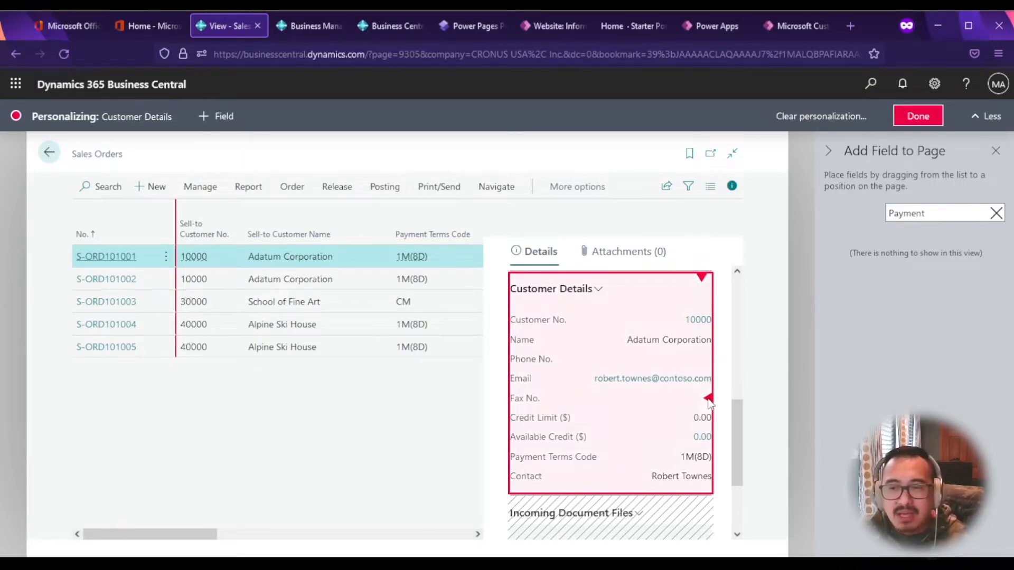
click(663, 443)
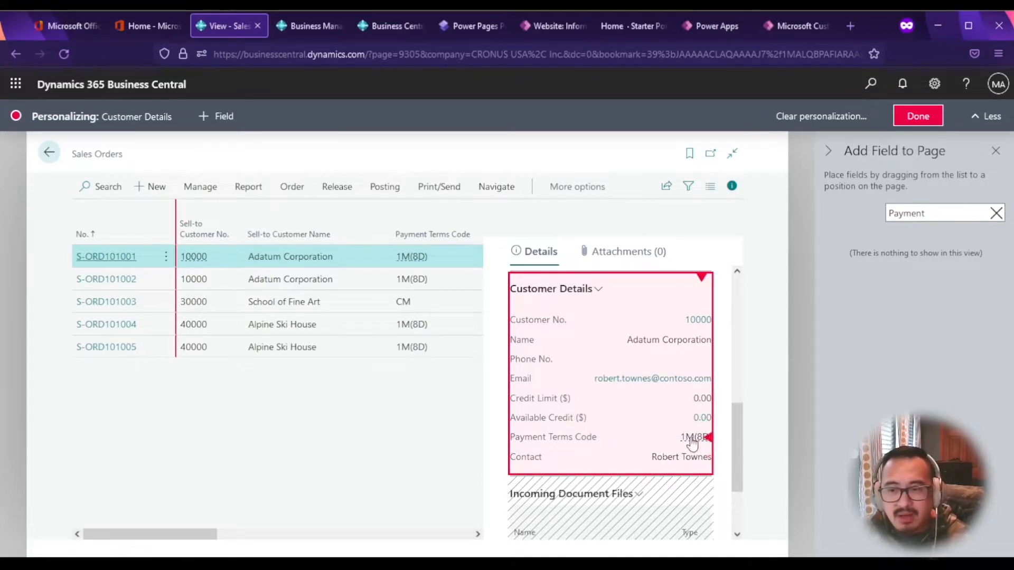
- Review the FactBox parts, including Incoming Document Files, and check the personalization options offered for Customer Statistics
scroll(692, 443, up, 5)
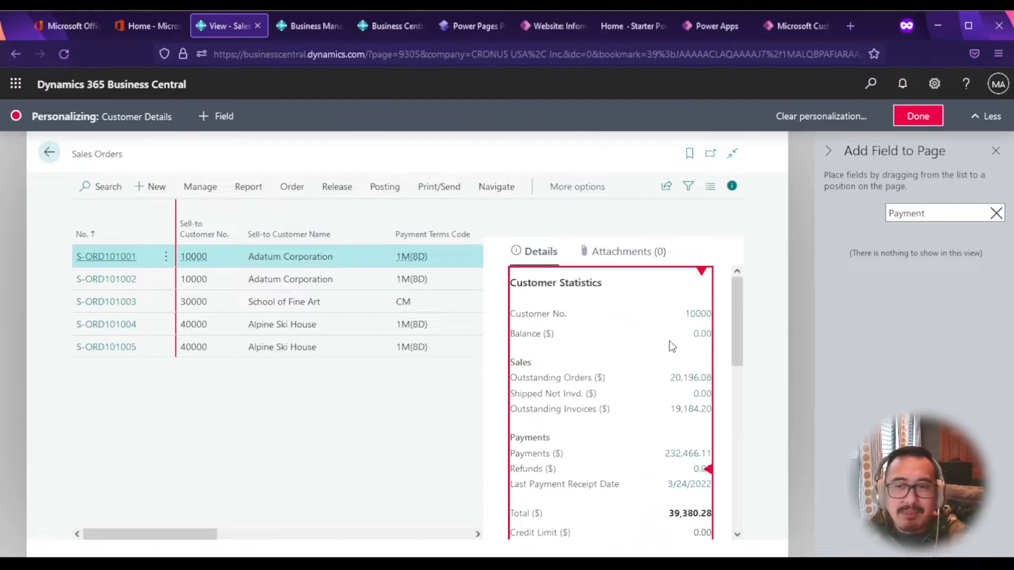
scroll(670, 347, down, 10)
scroll(667, 428, up, 8)
scroll(669, 434, down, 8)
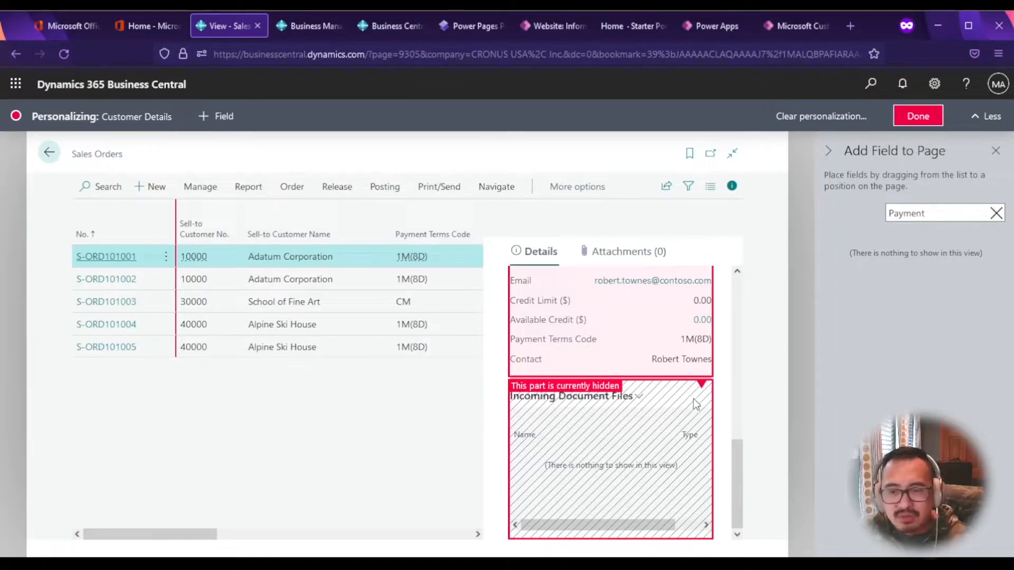
scroll(692, 379, up, 10)
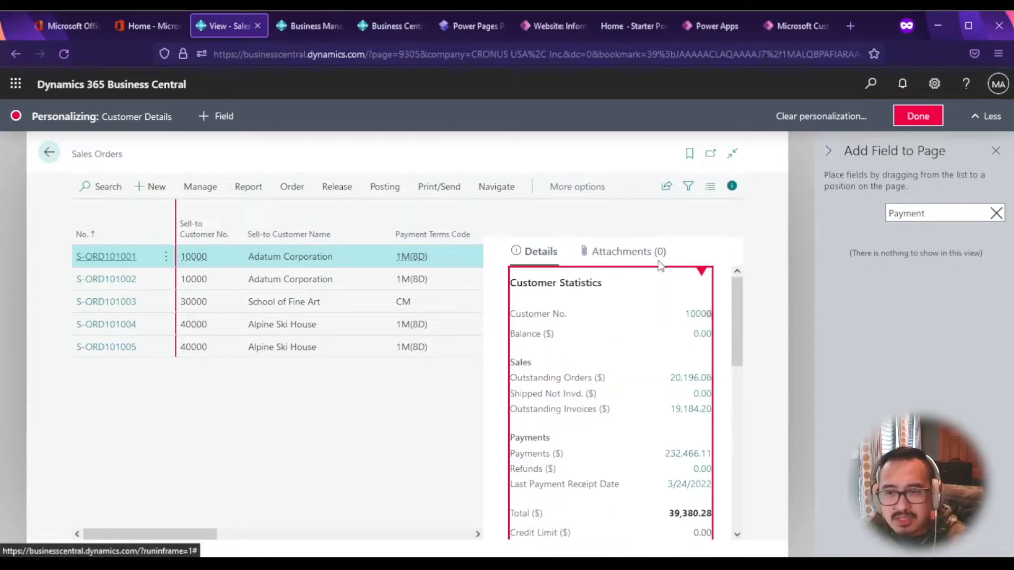
click(702, 272)
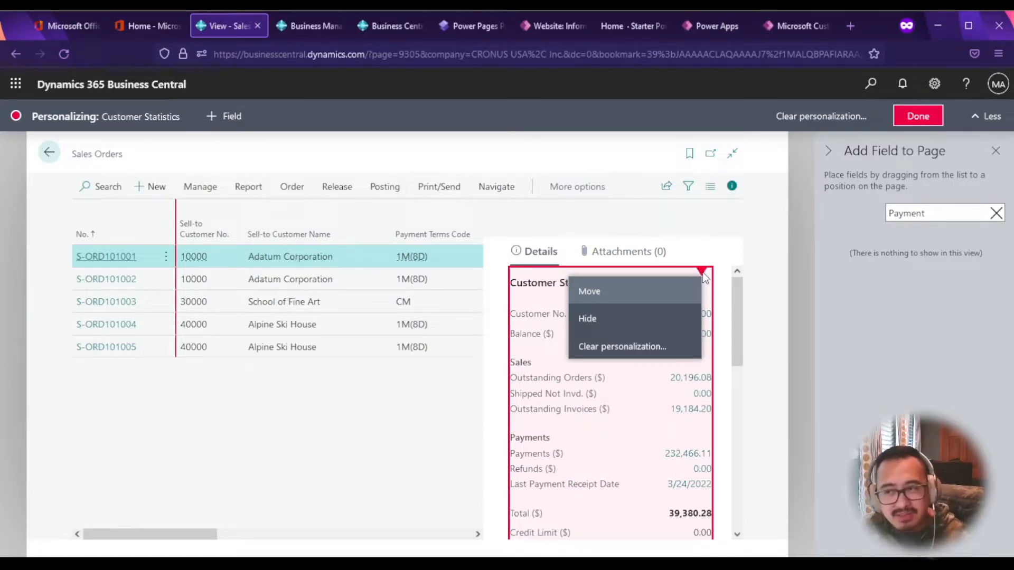
click(734, 299)
scroll(618, 447, down, 3)
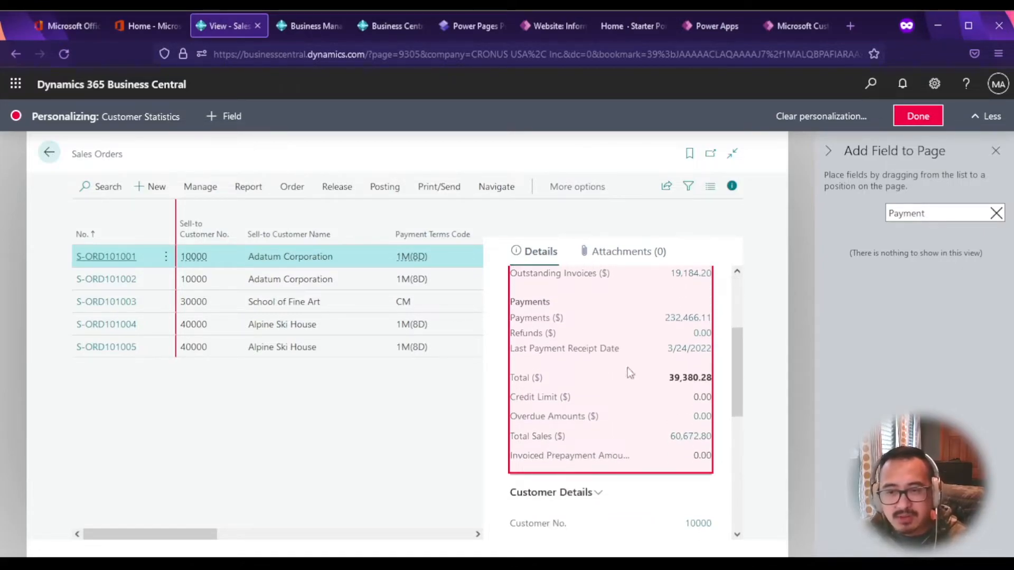
scroll(654, 429, up, 3)
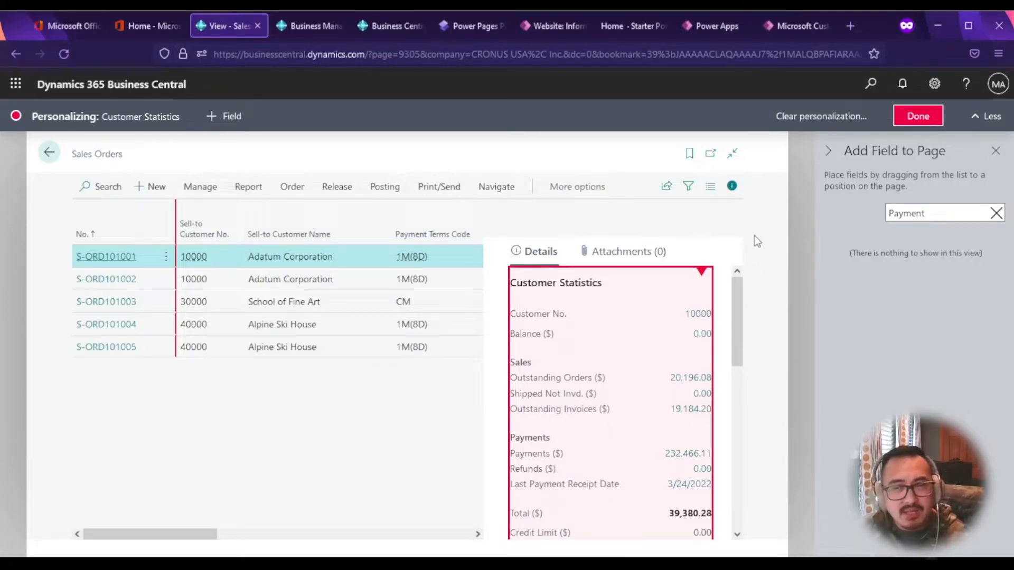
- Finish personalizing the Sales Orders page and check the columns in the resulting list
click(917, 117)
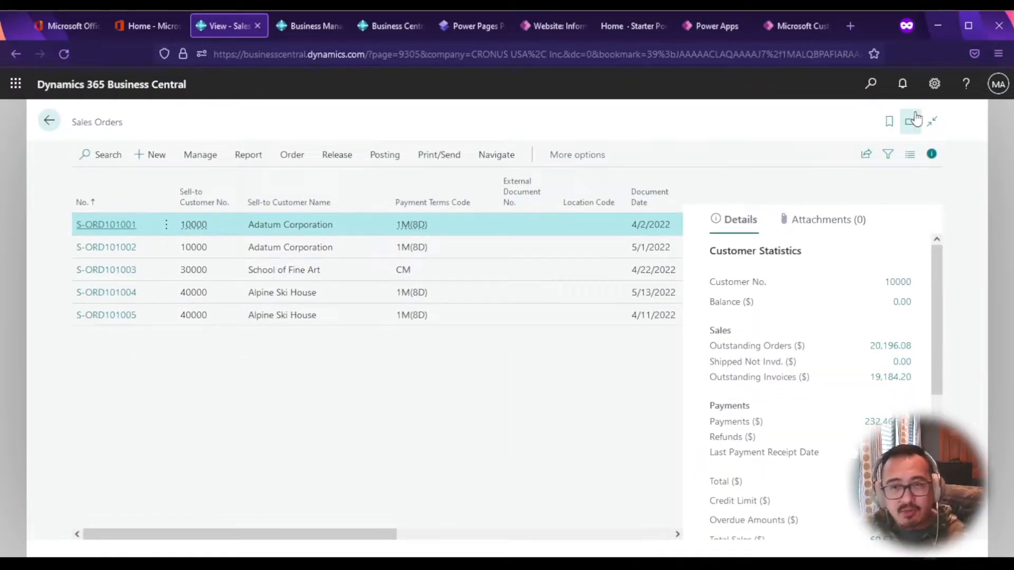
drag(359, 534, 377, 533)
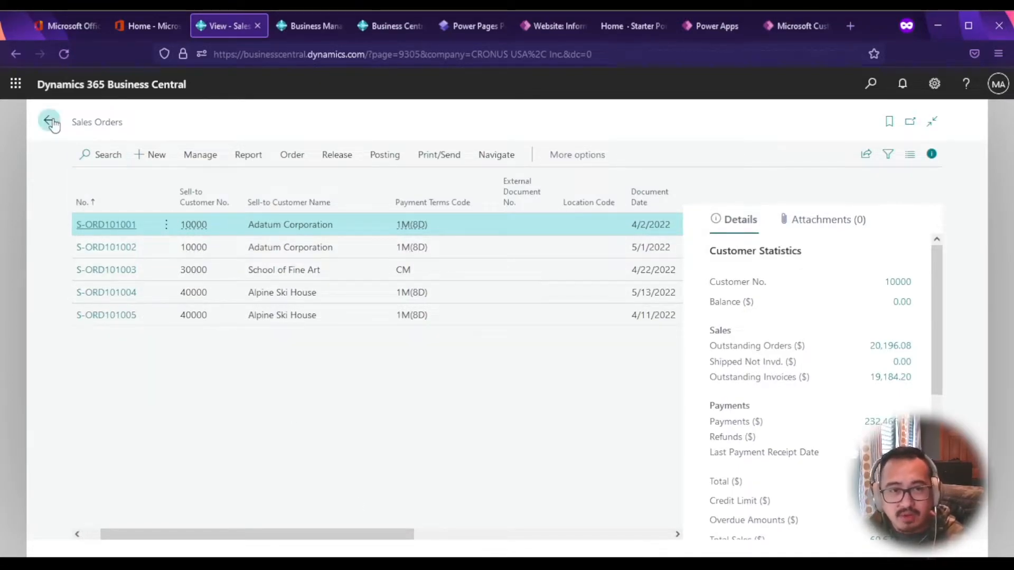
- Reopen the Sales Orders list by searching for "sal ord" and check the Customer Statistics and Customer Details FactBoxes
click(51, 122)
click(869, 85)
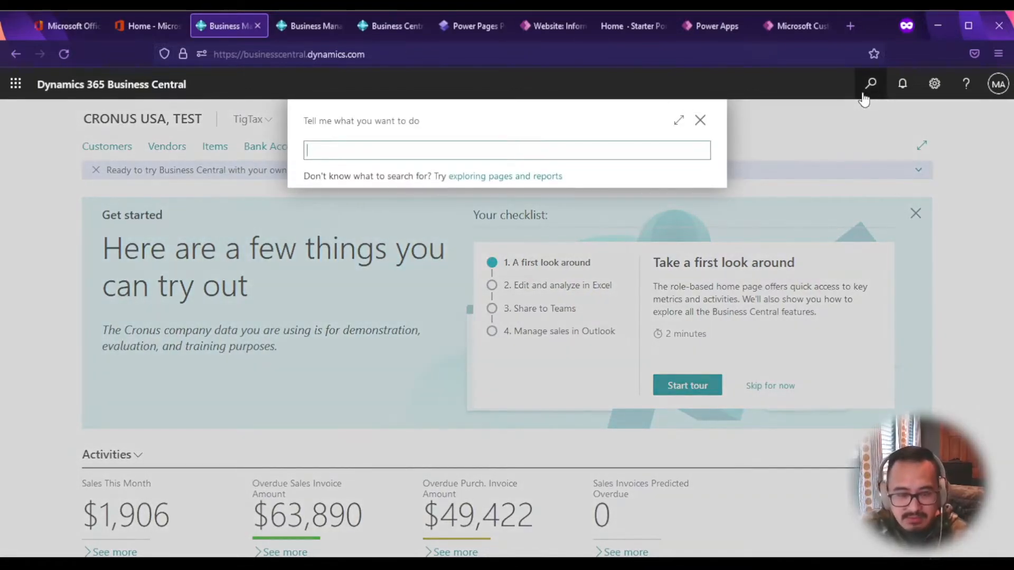
text(sal ord)
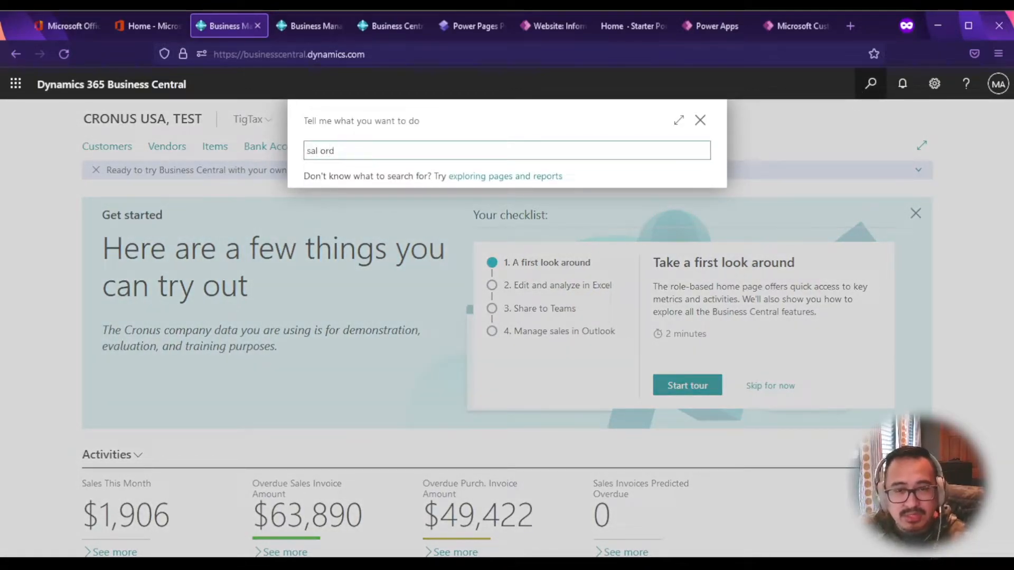
click(357, 209)
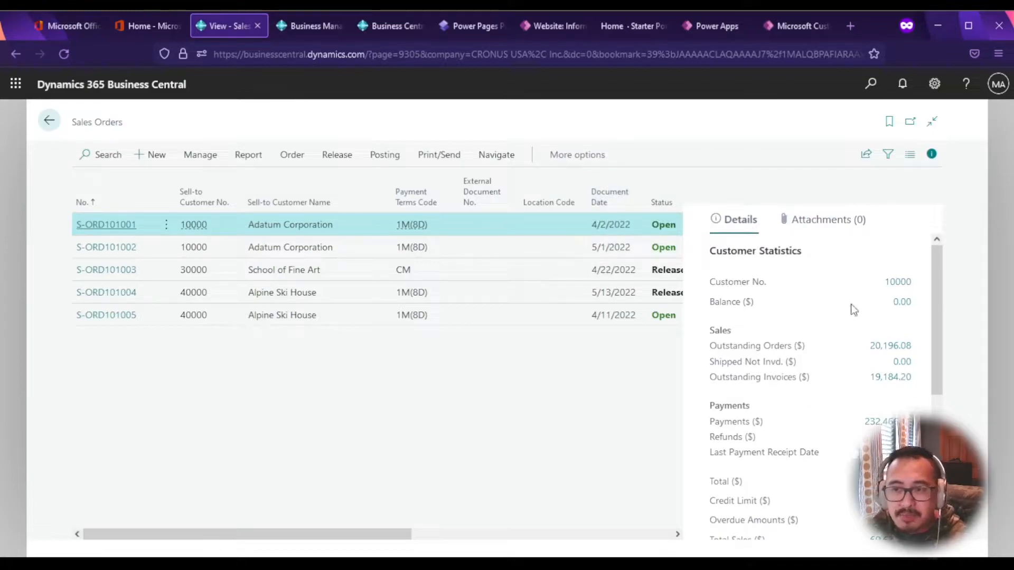
scroll(842, 426, down, 2)
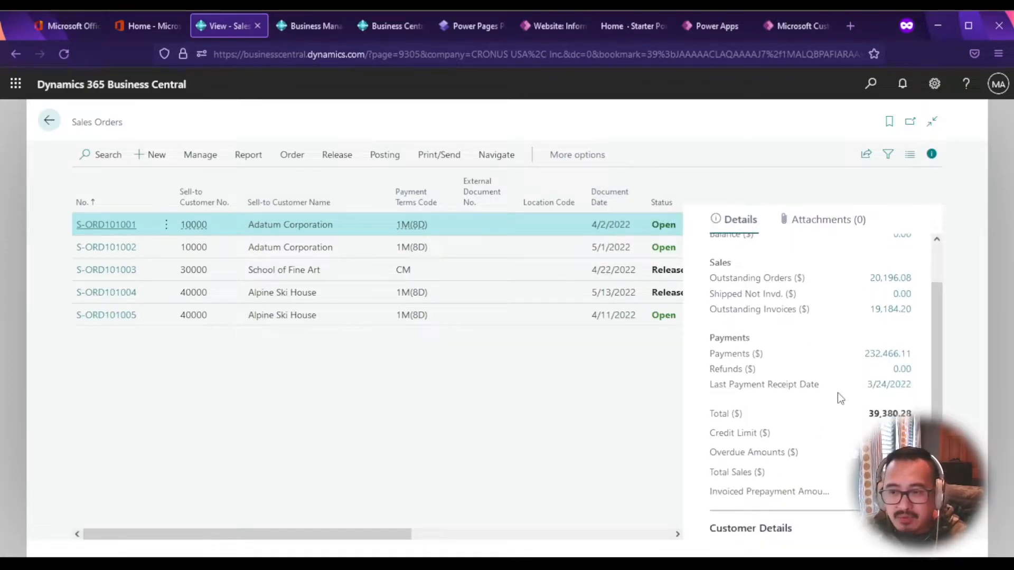
scroll(831, 401, down, 3)
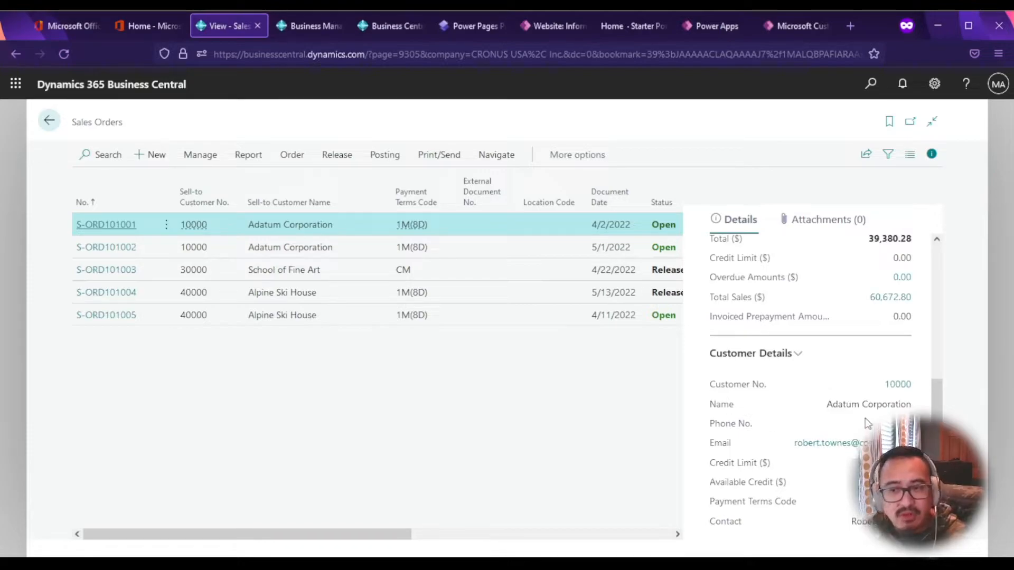
scroll(865, 417, up, 3)
scroll(865, 417, up, 2)
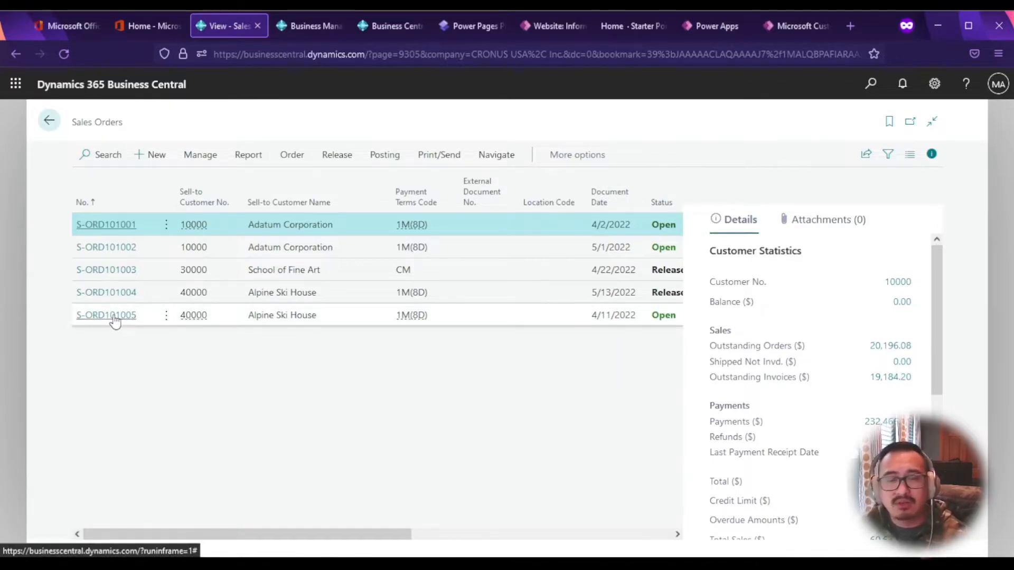
- Open sales order S-ORD101004 and review its General fields, both collapsed and expanded, along with its lines, totals and FastTabs
click(115, 296)
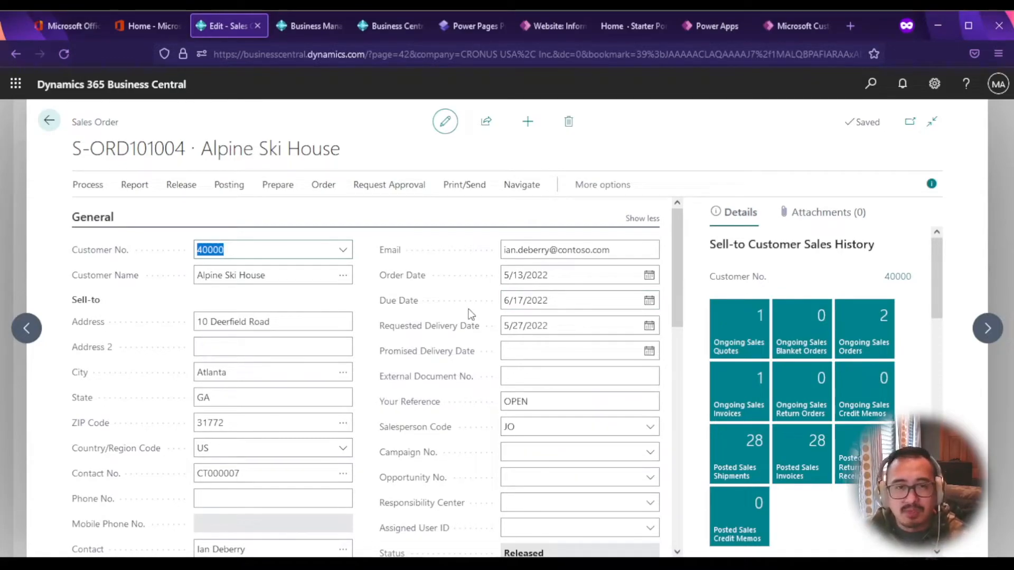
scroll(467, 313, down, 5)
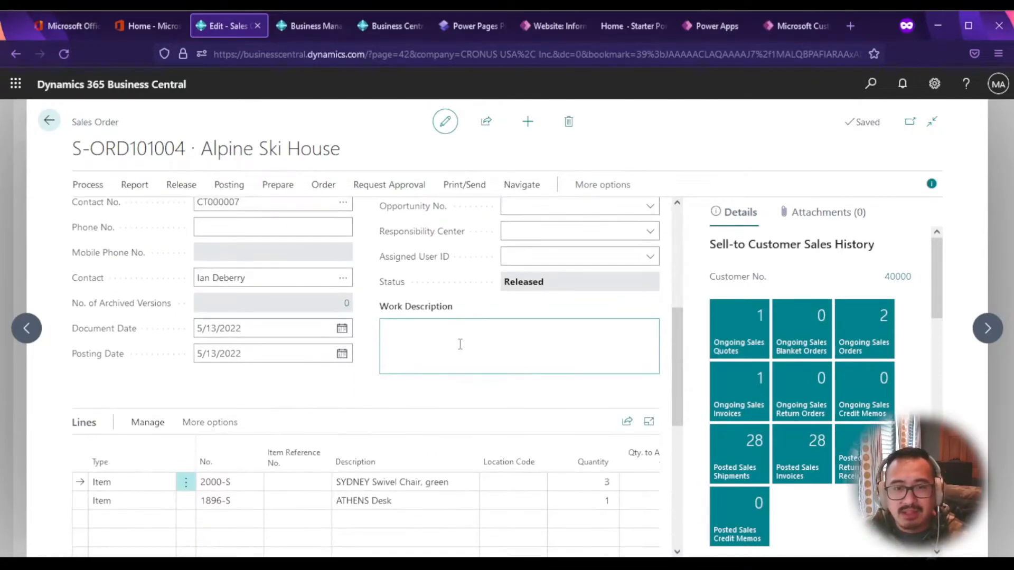
scroll(460, 343, down, 6)
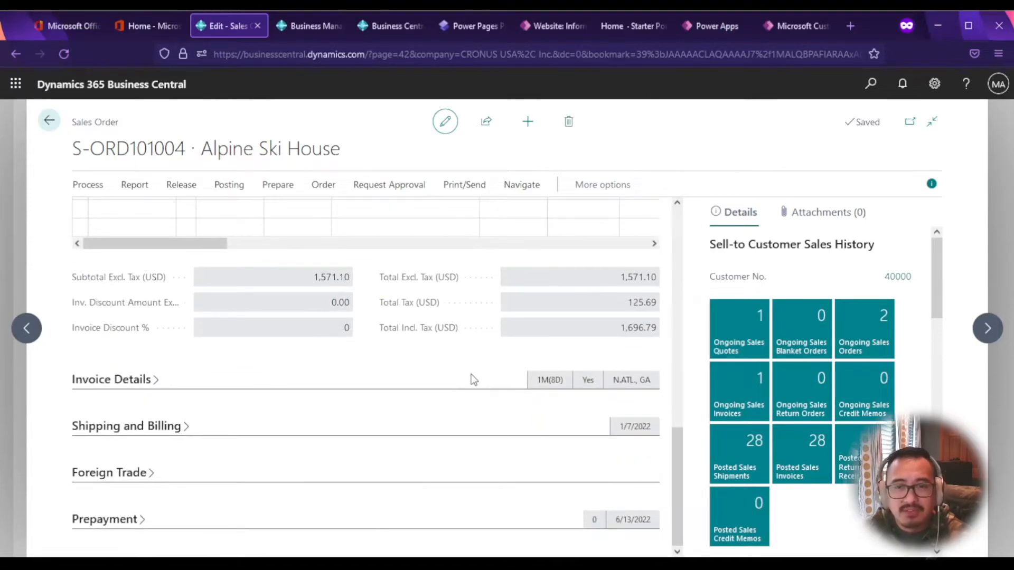
scroll(471, 374, up, 11)
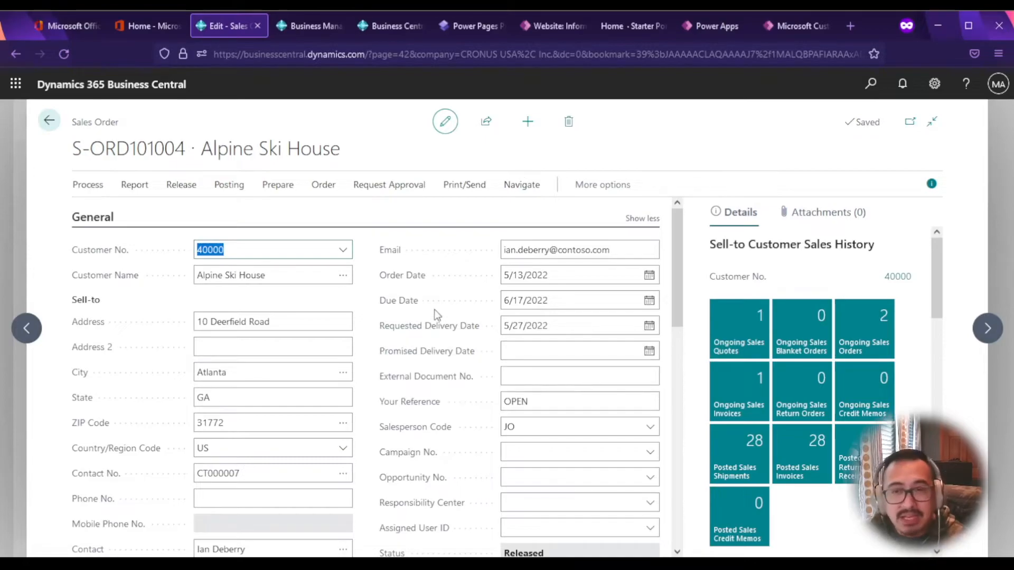
click(638, 218)
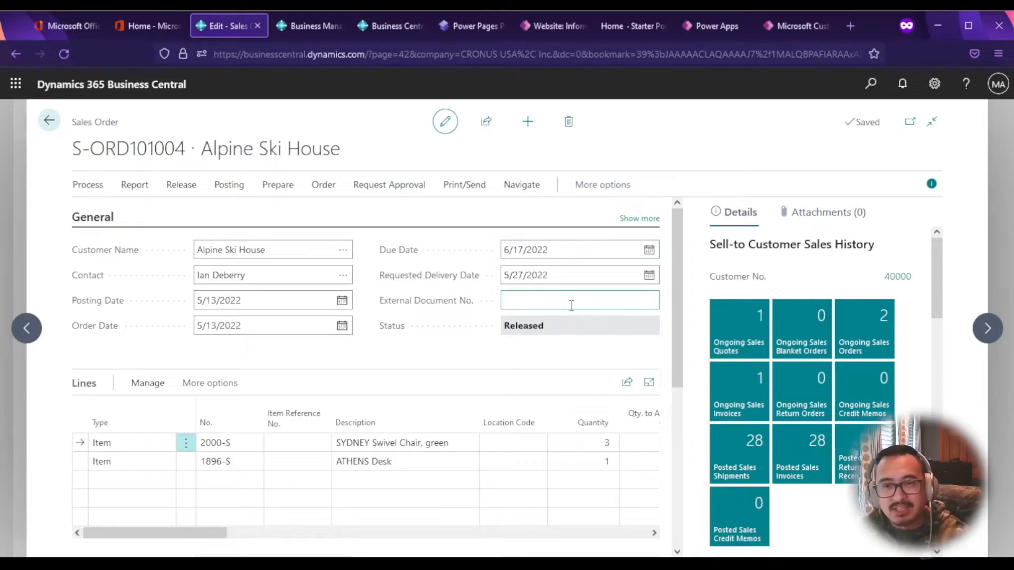
click(640, 218)
scroll(559, 391, down, 3)
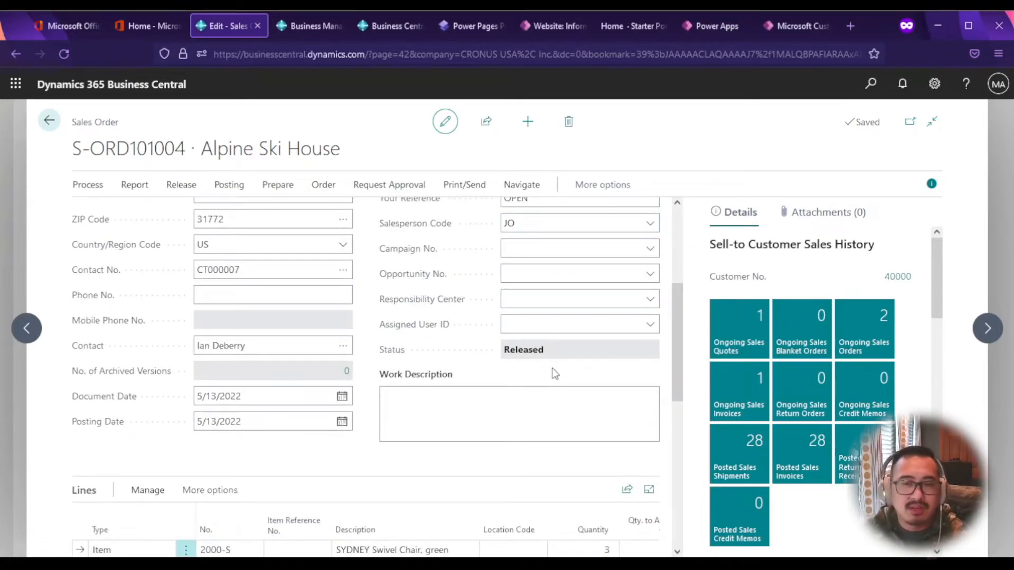
scroll(555, 373, down, 5)
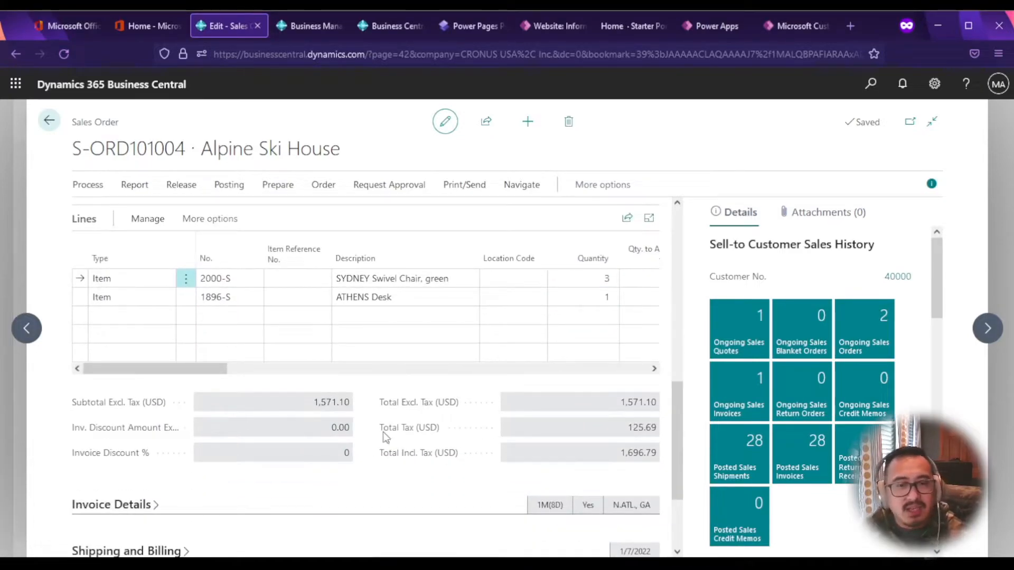
scroll(520, 458, up, 5)
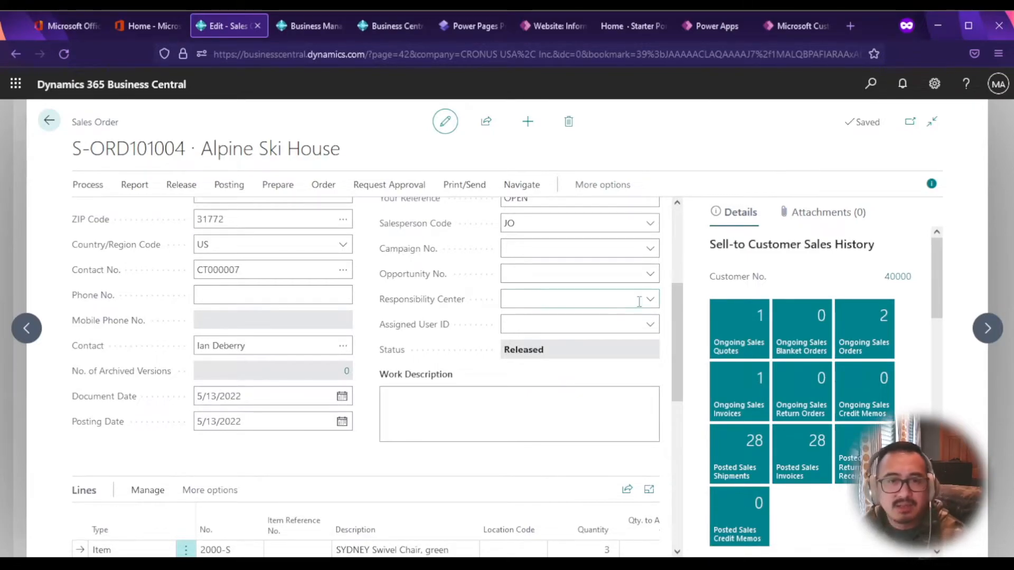
scroll(621, 315, up, 3)
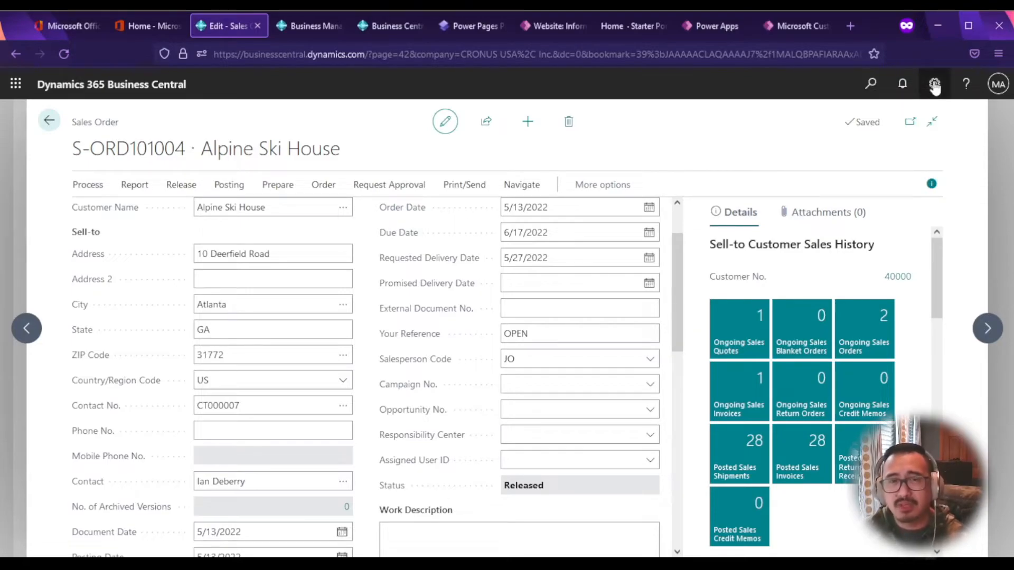
scroll(536, 296, up, 2)
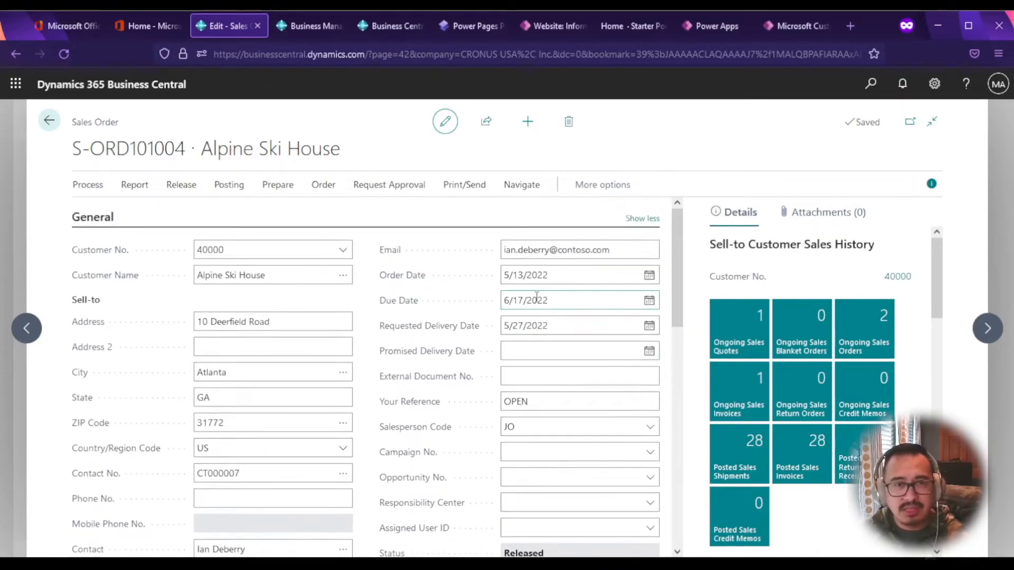
- Start personalizing the Sales Order page, check the options for Campaign No., and compare the collapsed and expanded General section
click(933, 83)
click(845, 179)
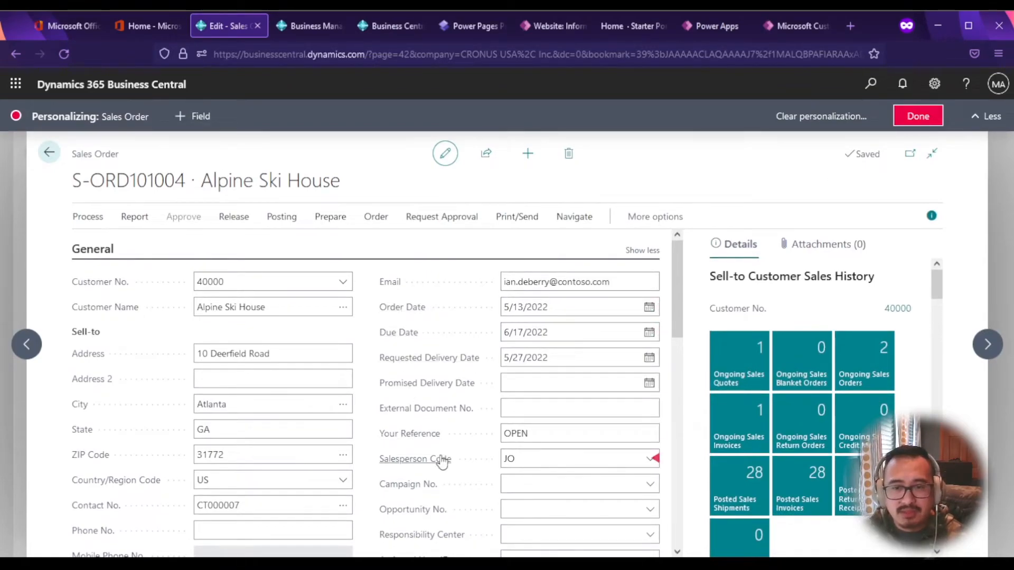
scroll(440, 457, down, 3)
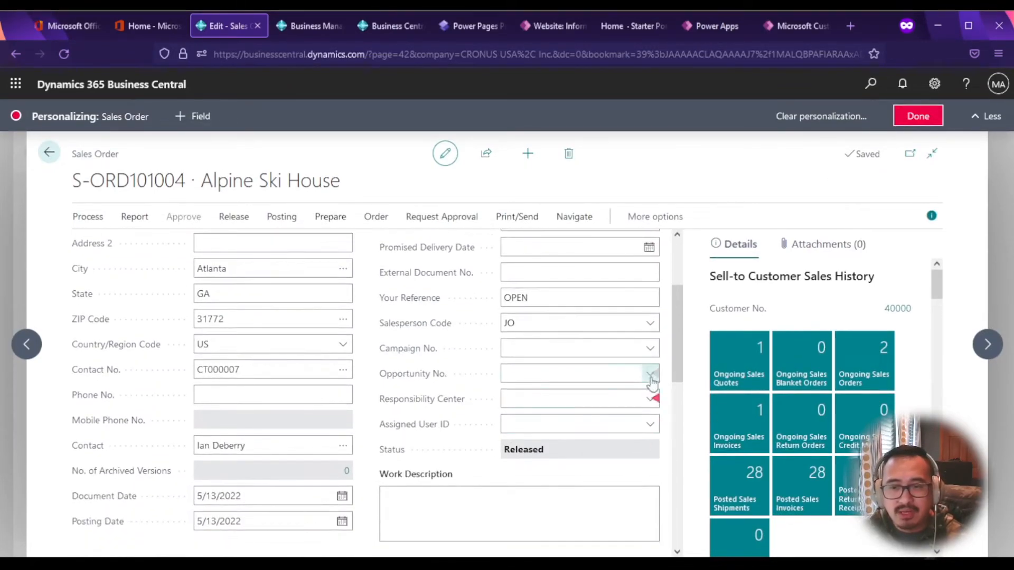
click(655, 348)
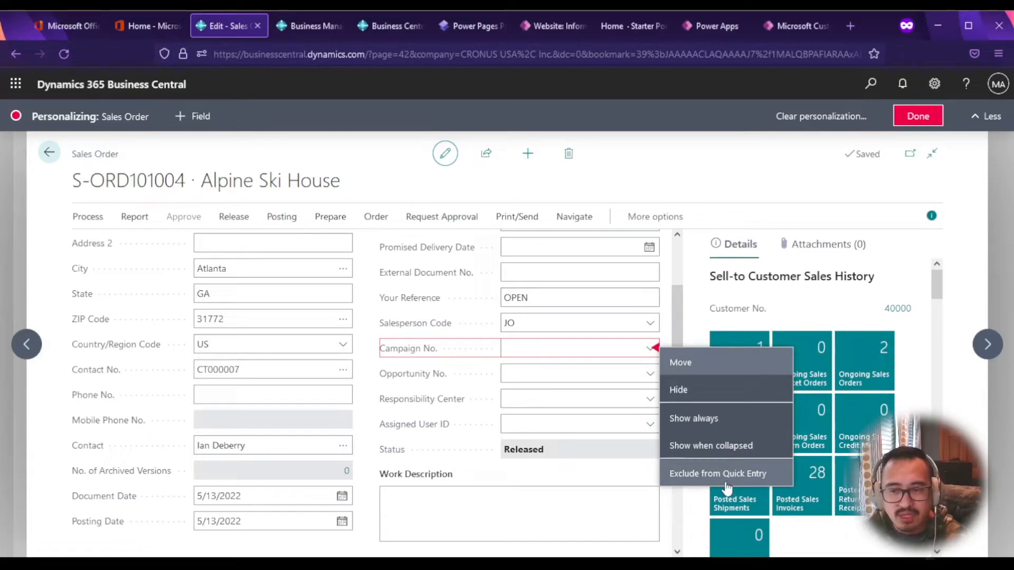
click(680, 253)
scroll(664, 261, up, 5)
click(650, 252)
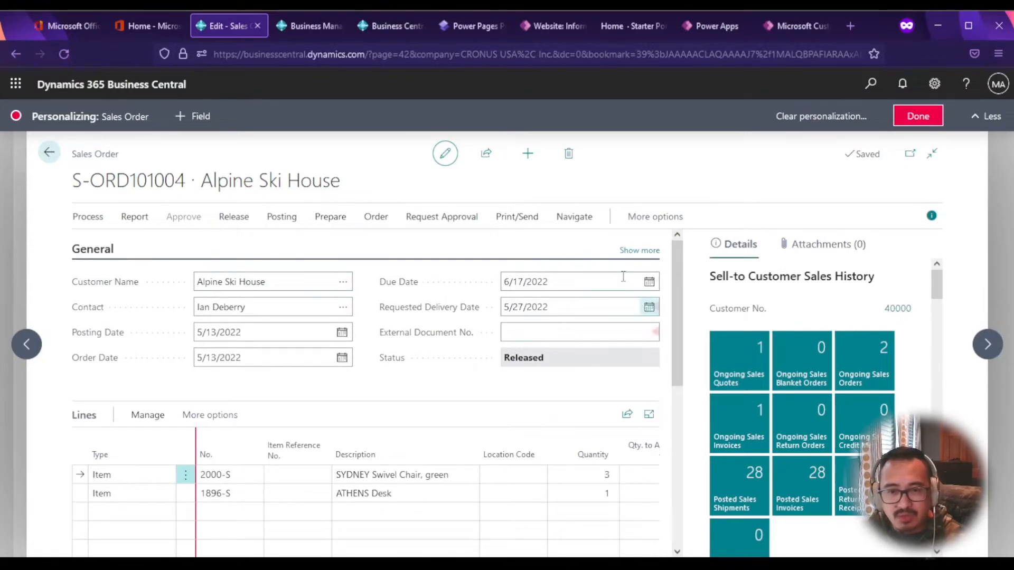
click(640, 252)
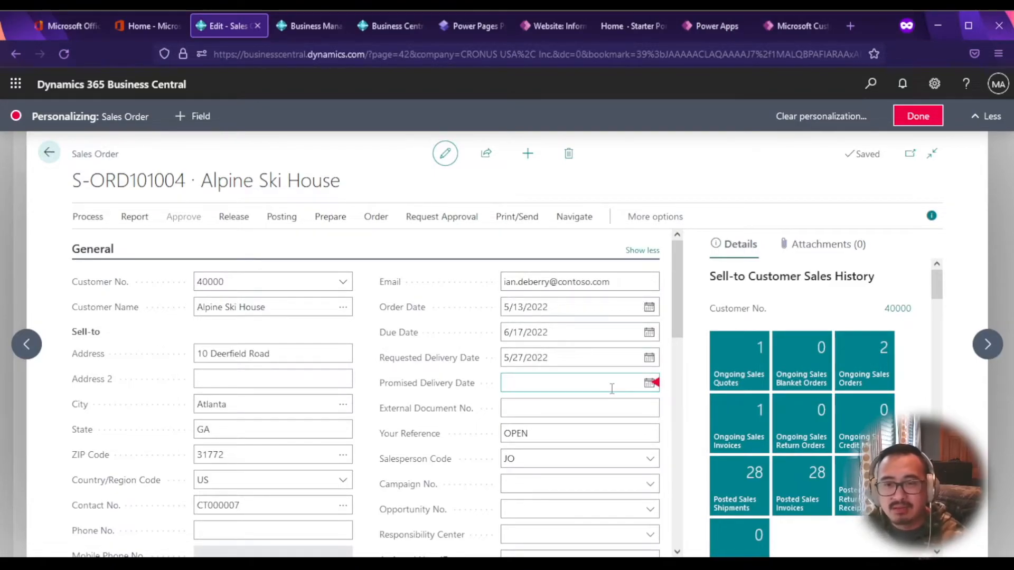
- Hide the Campaign No. and Opportunity No. fields in the General section of the sales order
scroll(624, 406, down, 2)
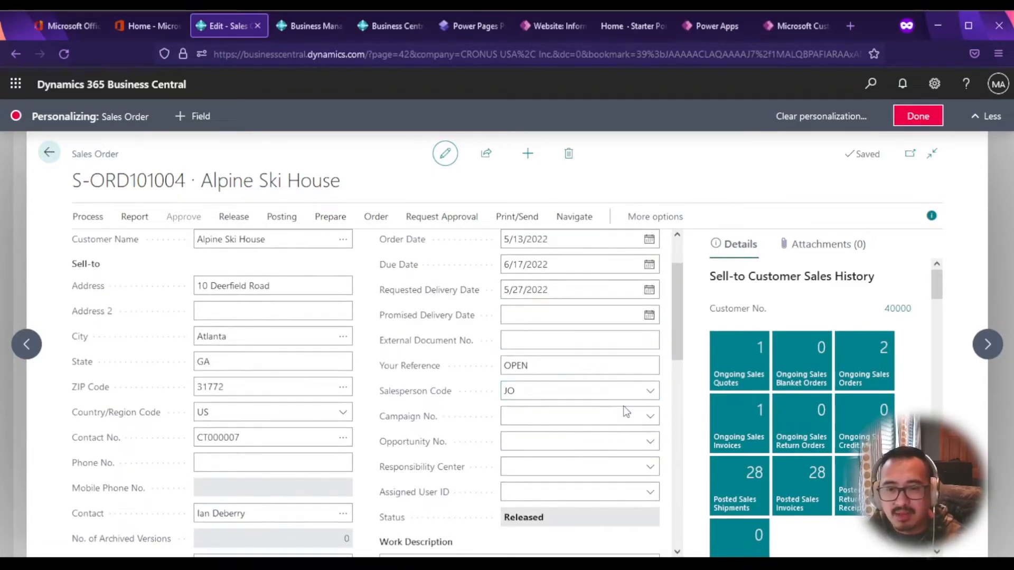
click(655, 416)
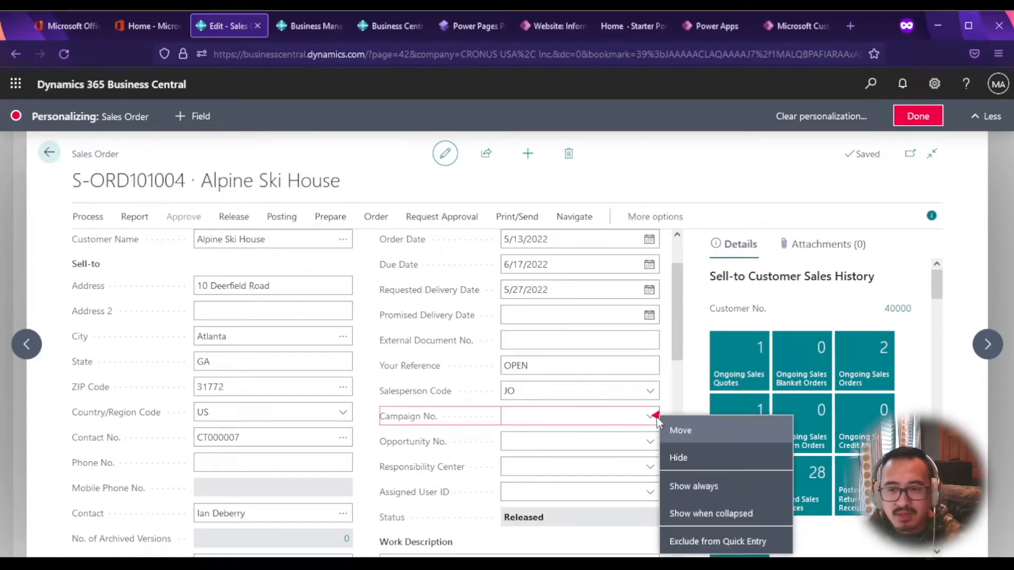
click(687, 458)
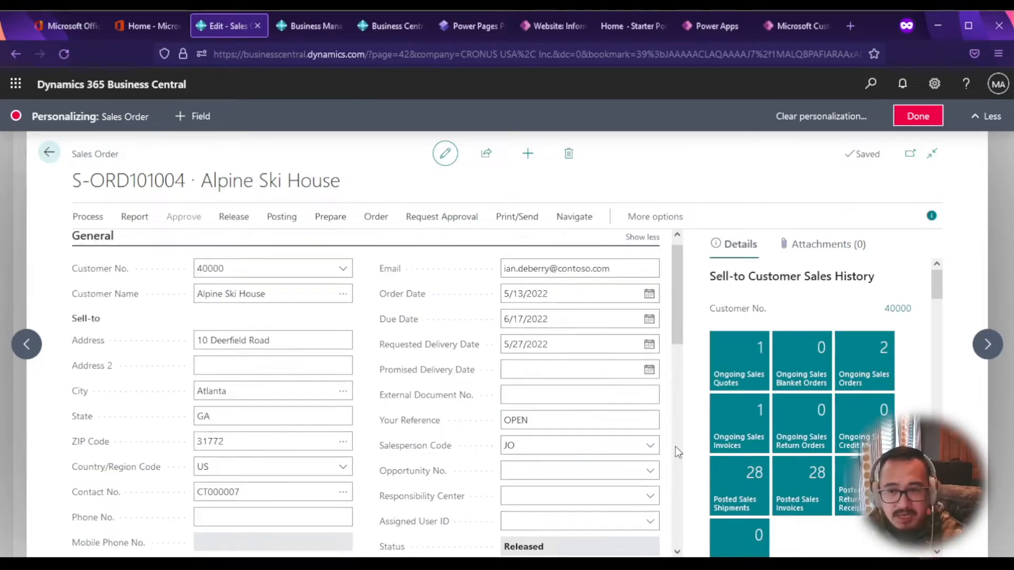
scroll(672, 446, down, 2)
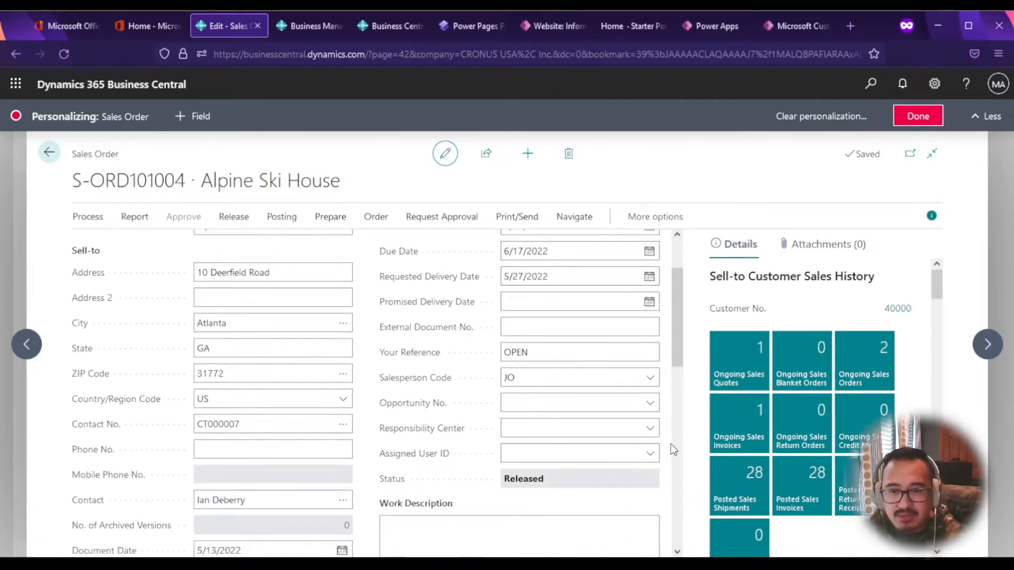
click(655, 404)
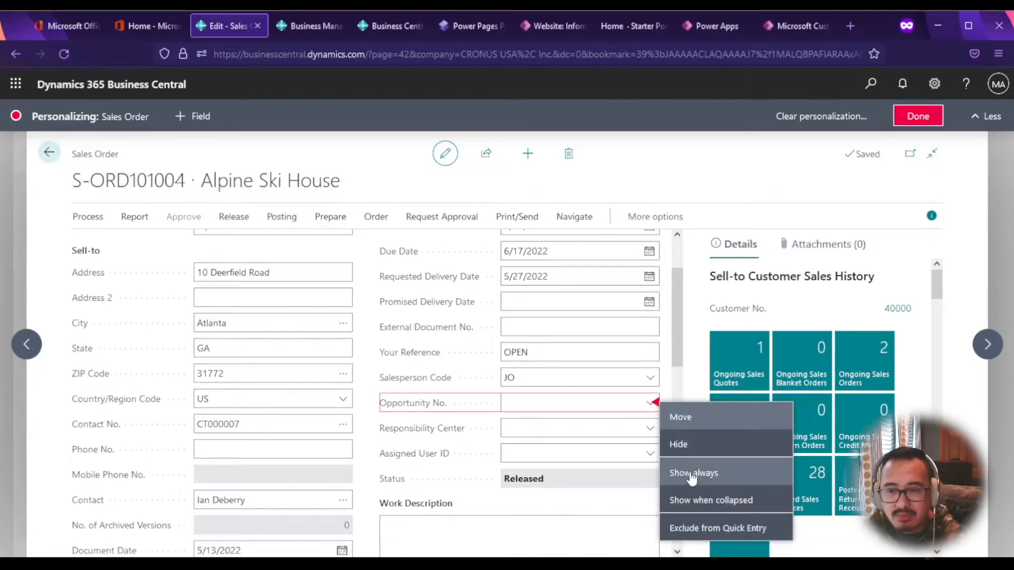
click(696, 447)
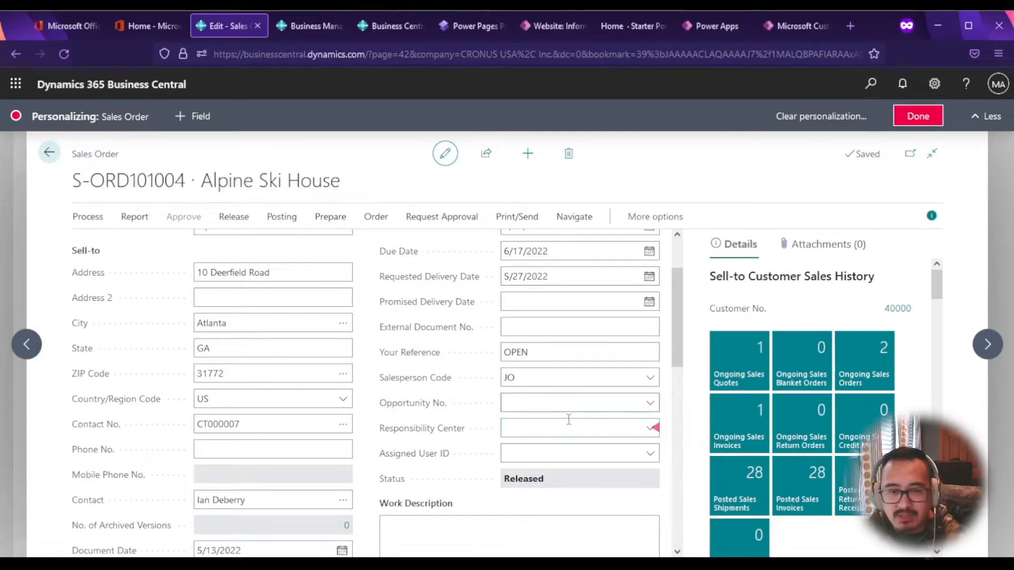
- Move the Email field above Posting Date in the General section
scroll(565, 441, down, 3)
scroll(565, 443, up, 2)
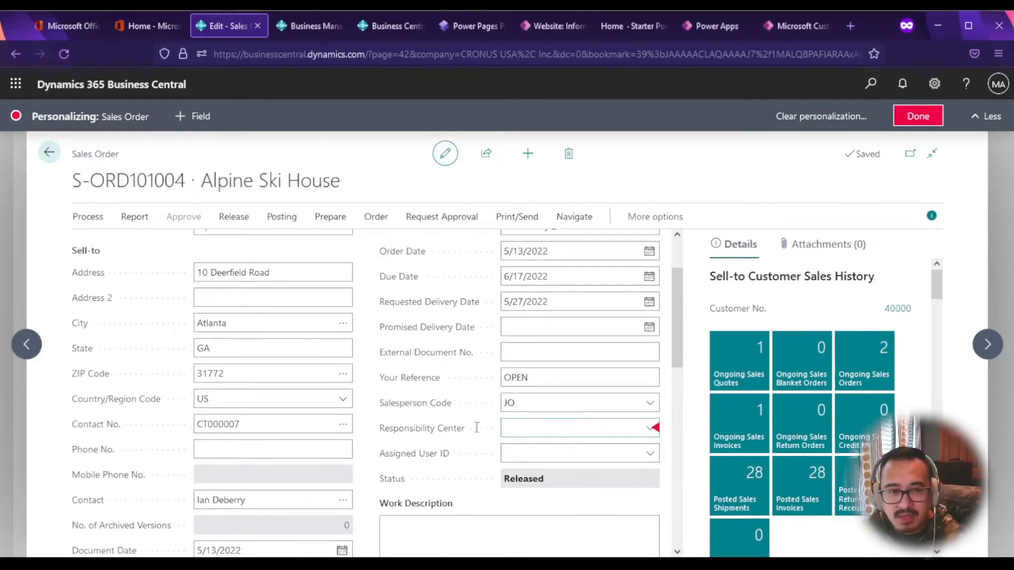
scroll(286, 351, up, 2)
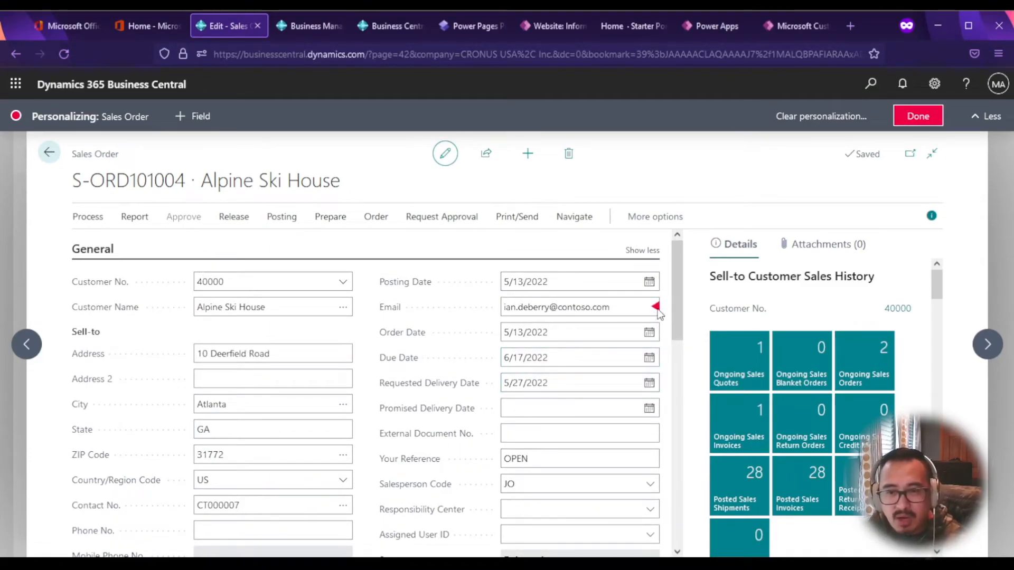
drag(655, 309, 660, 280)
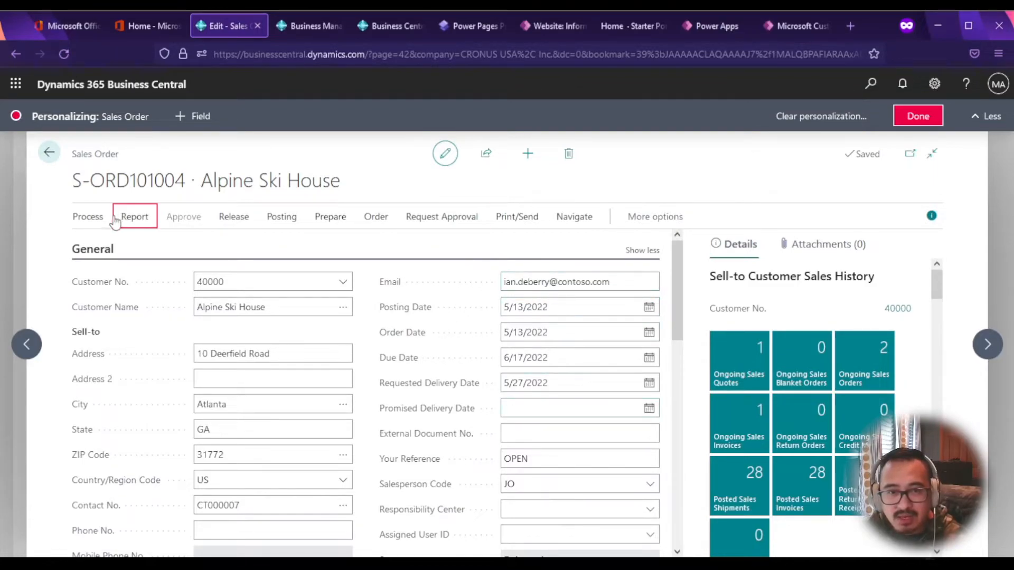
- Remove the Attach as PDF action from the Print/Send group of the sales order
click(528, 225)
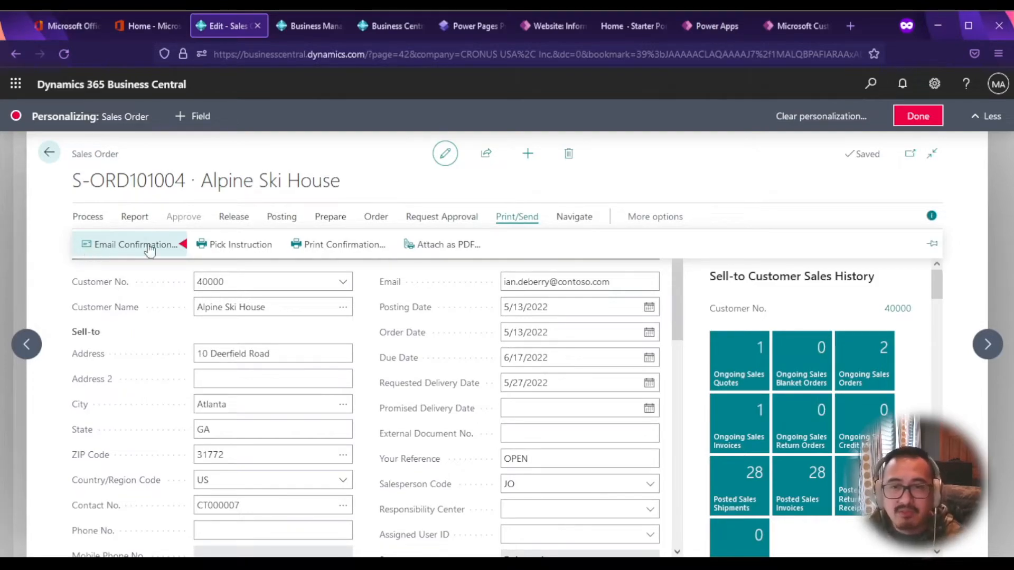
click(487, 245)
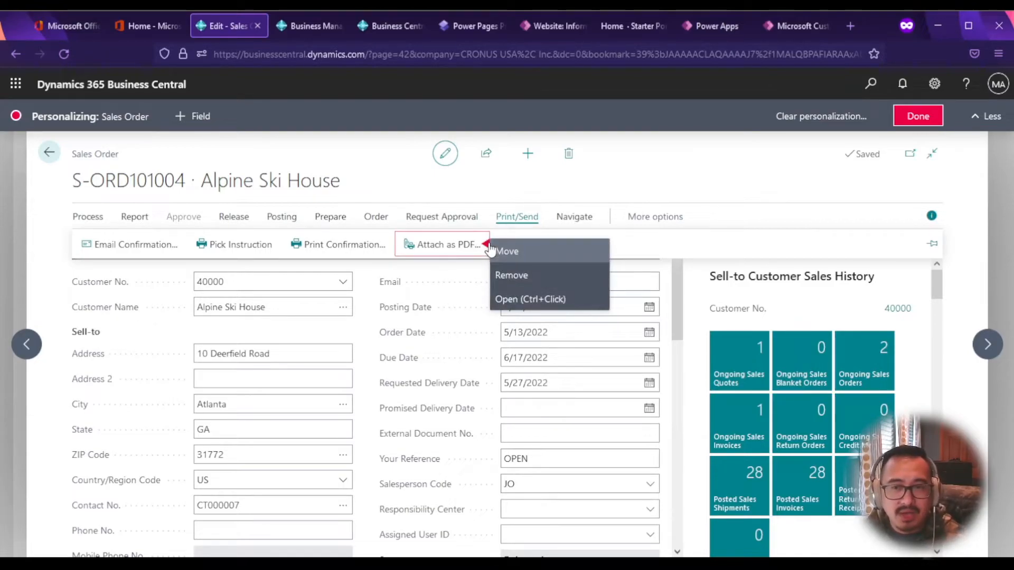
click(511, 277)
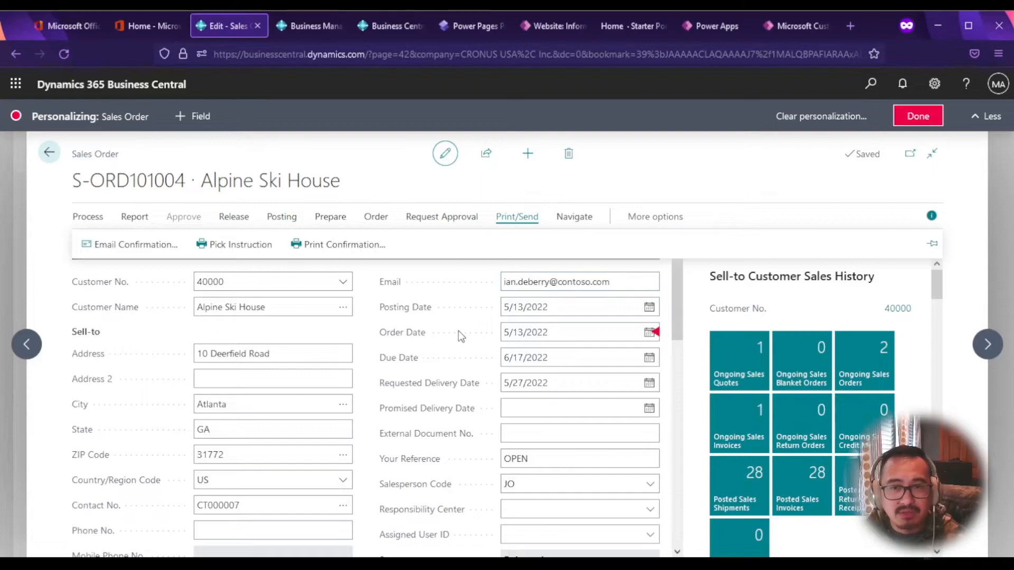
- Reorder the sales order's Lines columns so that No. is followed by Quantity, Location Code, Description and Item Reference No
scroll(427, 394, down, 8)
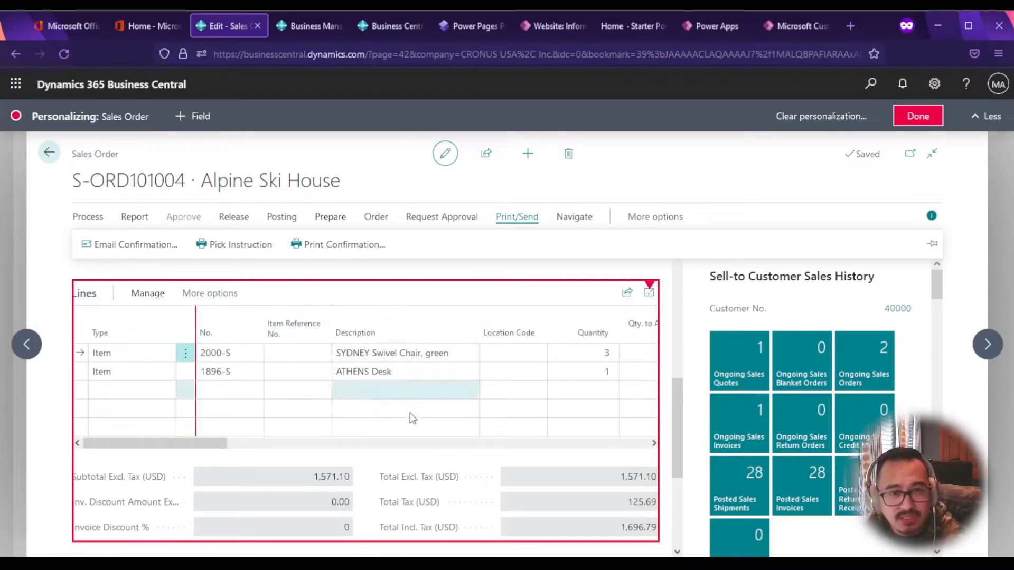
drag(226, 448, 201, 454)
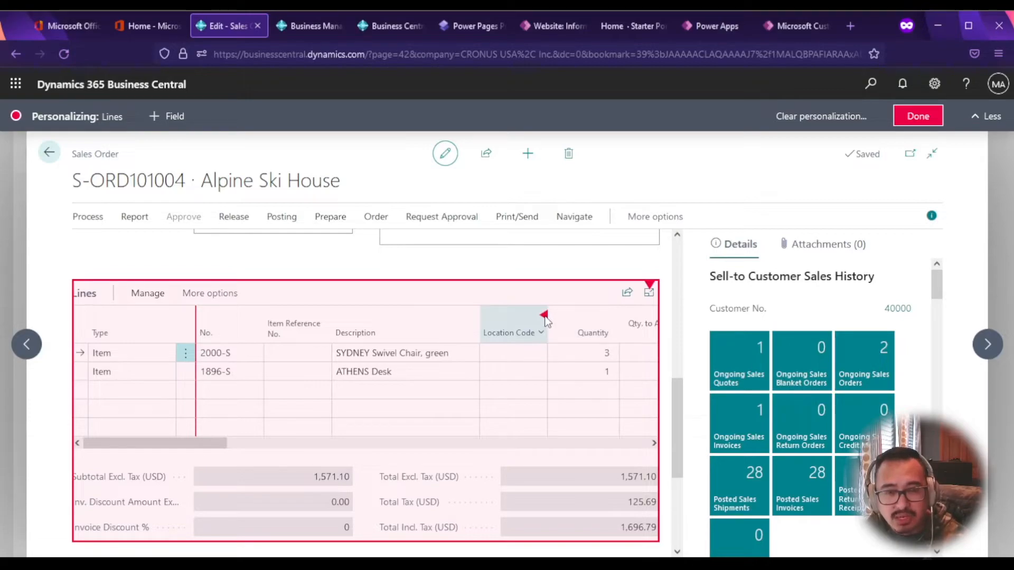
drag(315, 329, 338, 327)
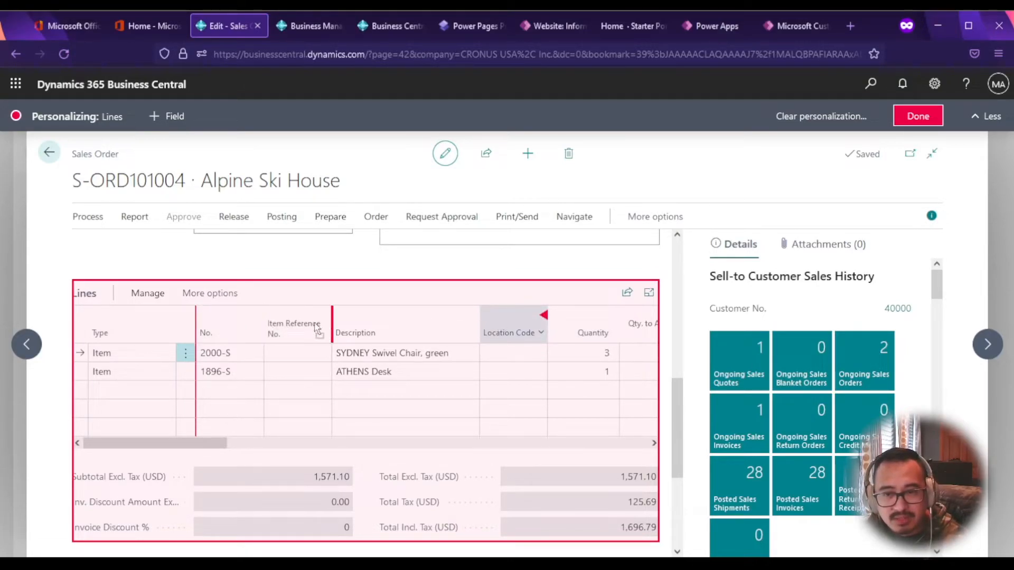
drag(351, 404, 351, 407)
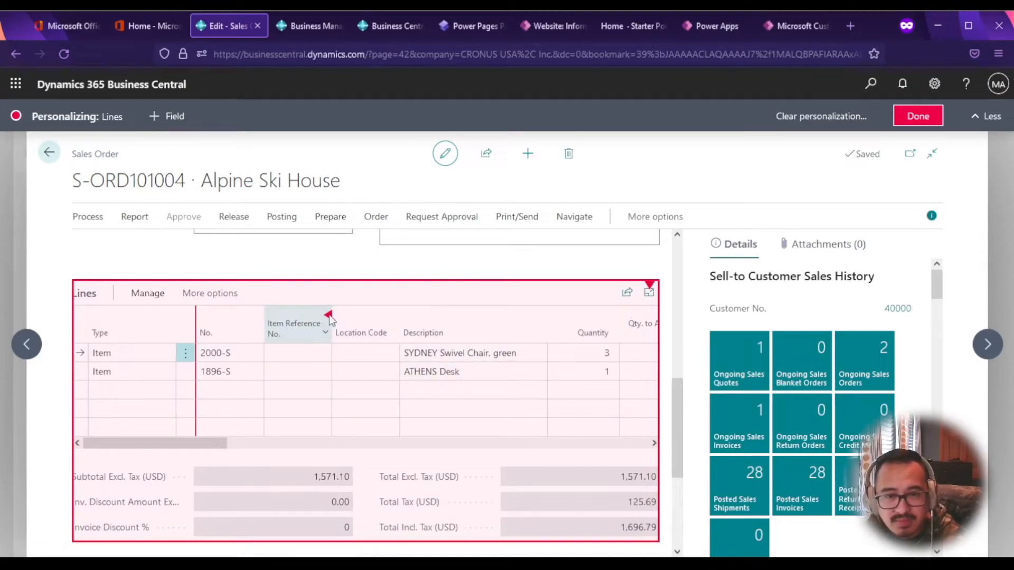
drag(330, 318, 410, 332)
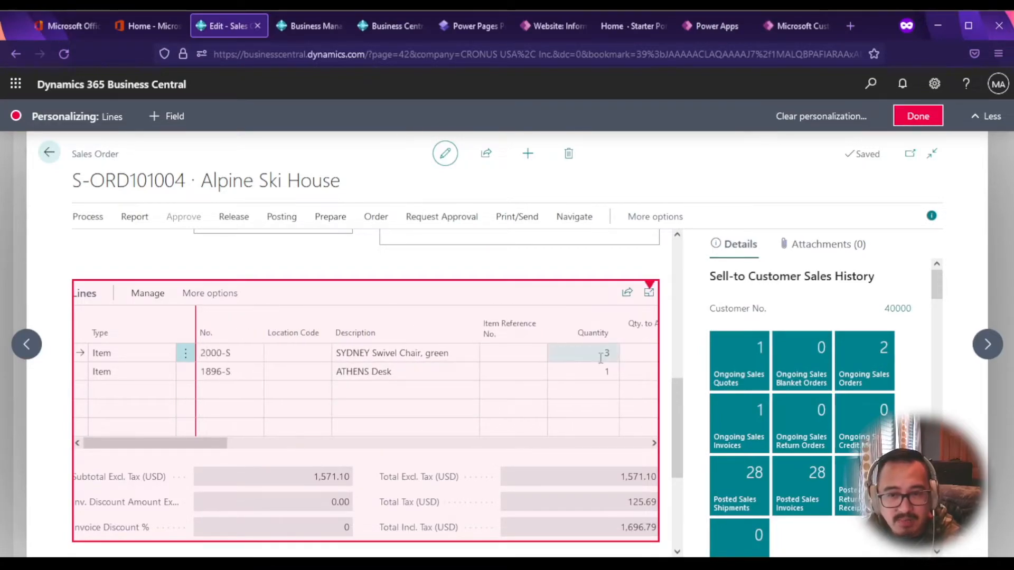
drag(616, 320, 275, 316)
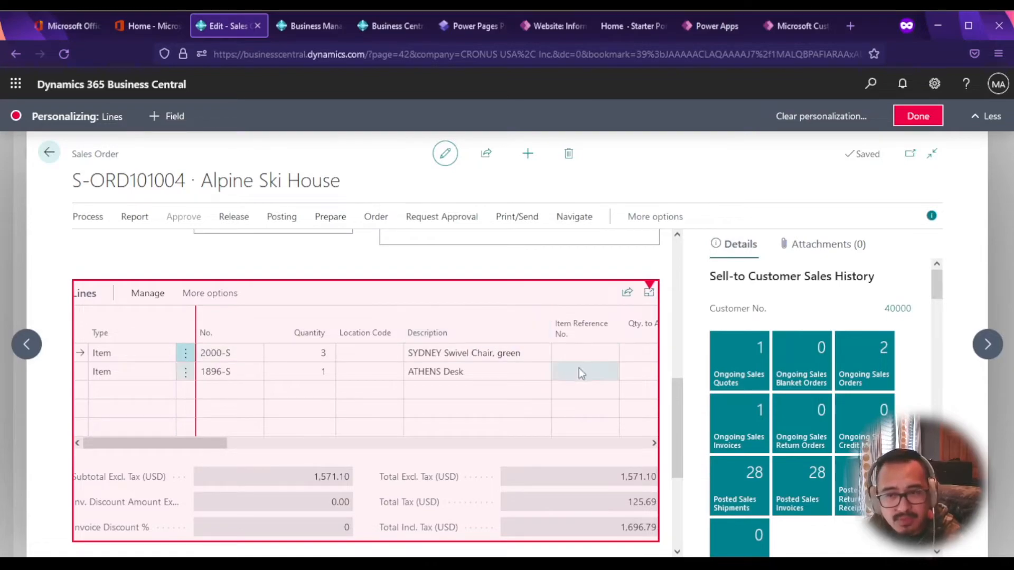
- Expand the Invoice Details section and hide its Currency Code field
scroll(671, 425, down, 3)
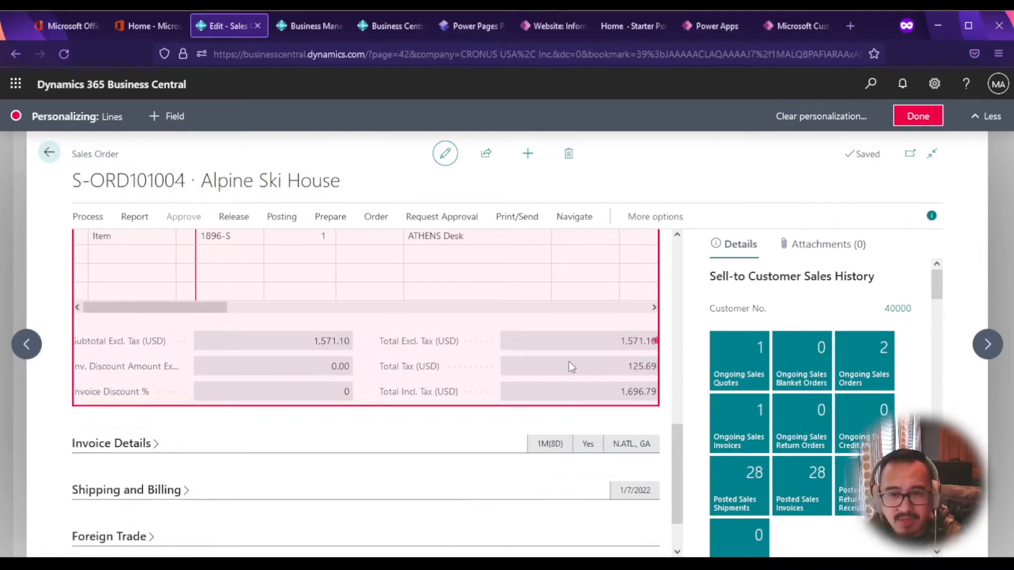
scroll(155, 370, down, 1)
click(148, 382)
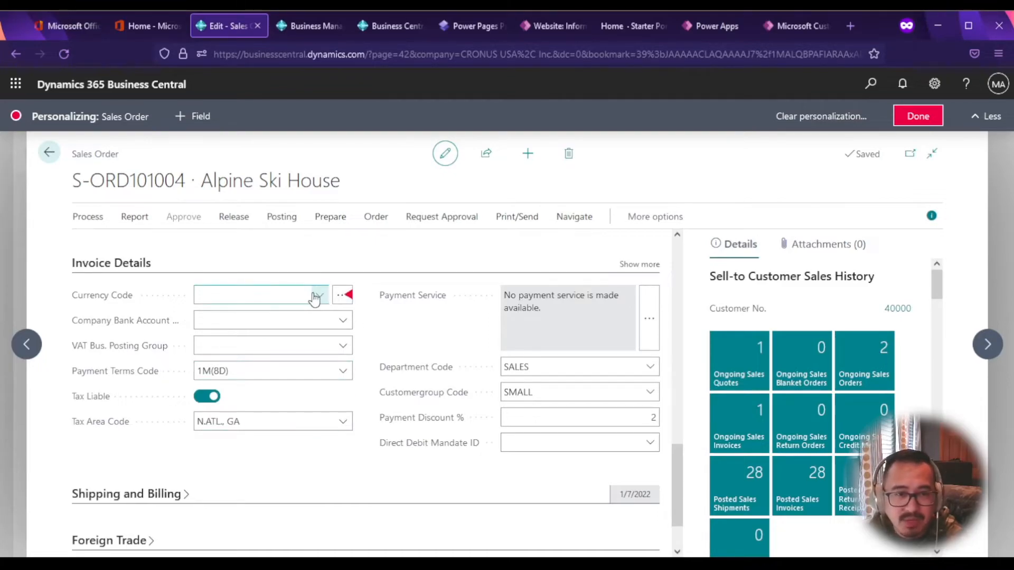
click(349, 295)
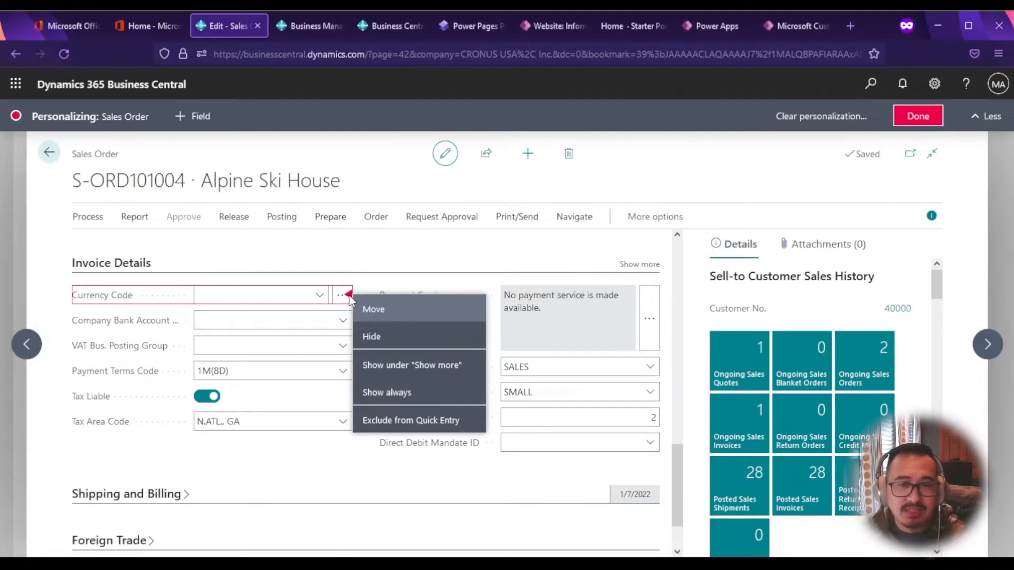
click(385, 336)
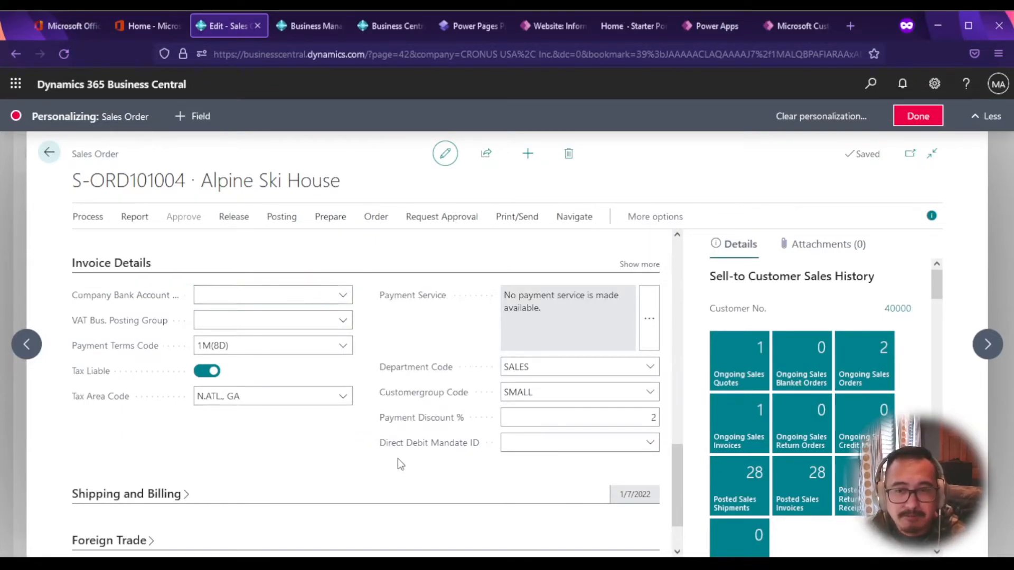
- Set the External Document No. field in the General section to Show always
scroll(398, 459, up, 5)
scroll(398, 459, up, 5)
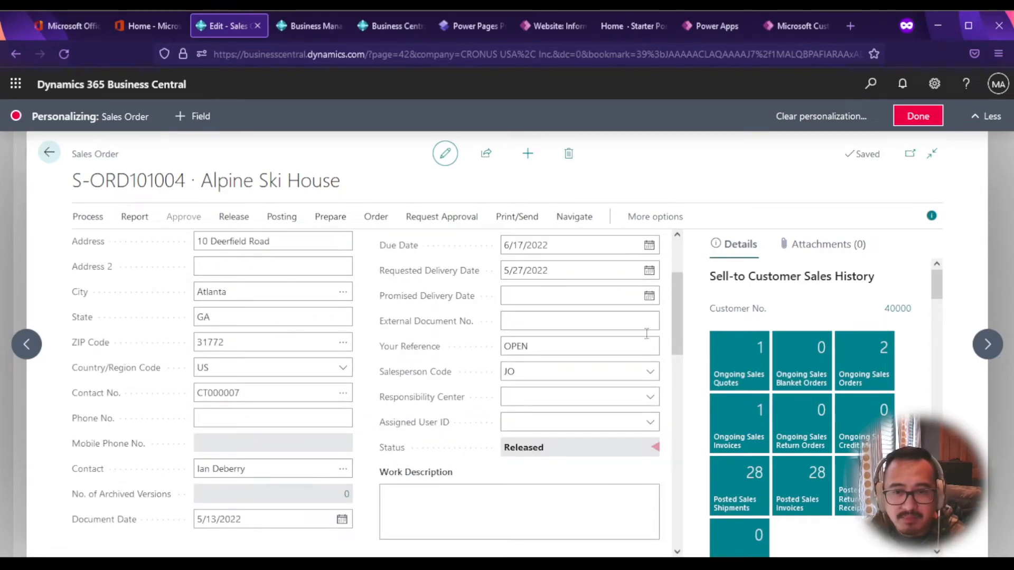
click(656, 320)
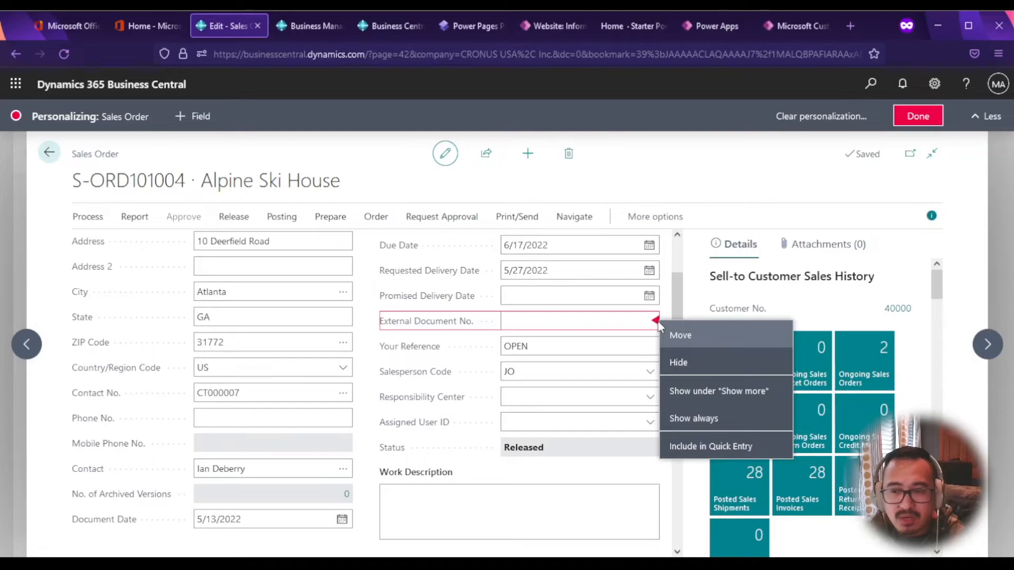
click(693, 418)
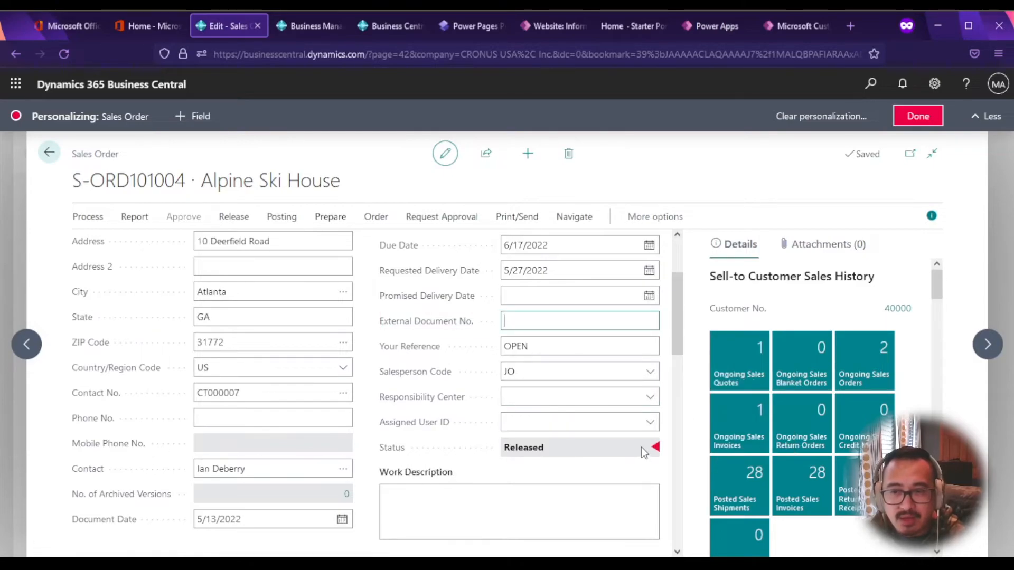
- Expand the Foreign Trade and Shipping and Billing sections and examine which fields they contain
scroll(642, 448, down, 10)
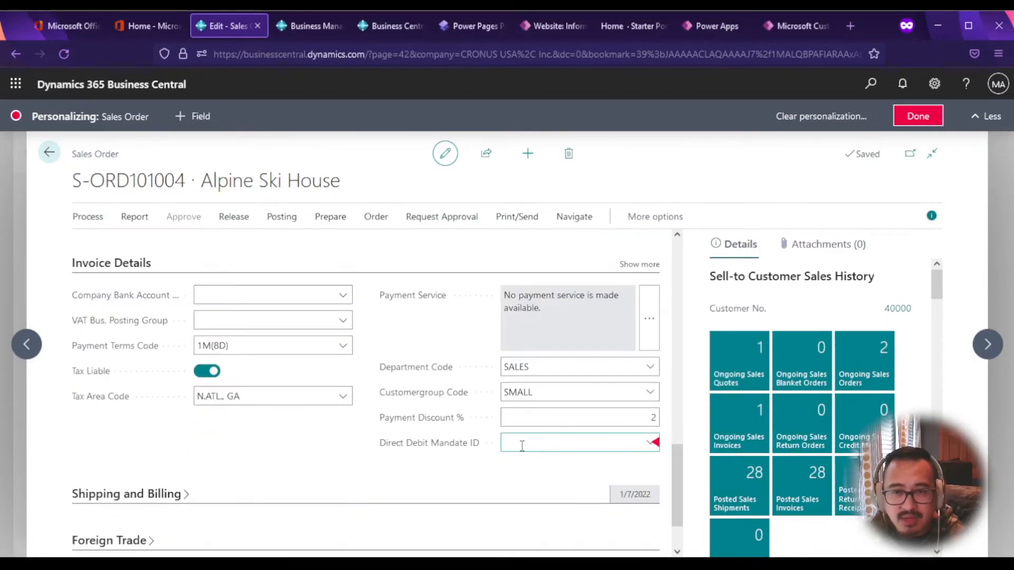
scroll(521, 446, up, 1)
scroll(460, 460, down, 3)
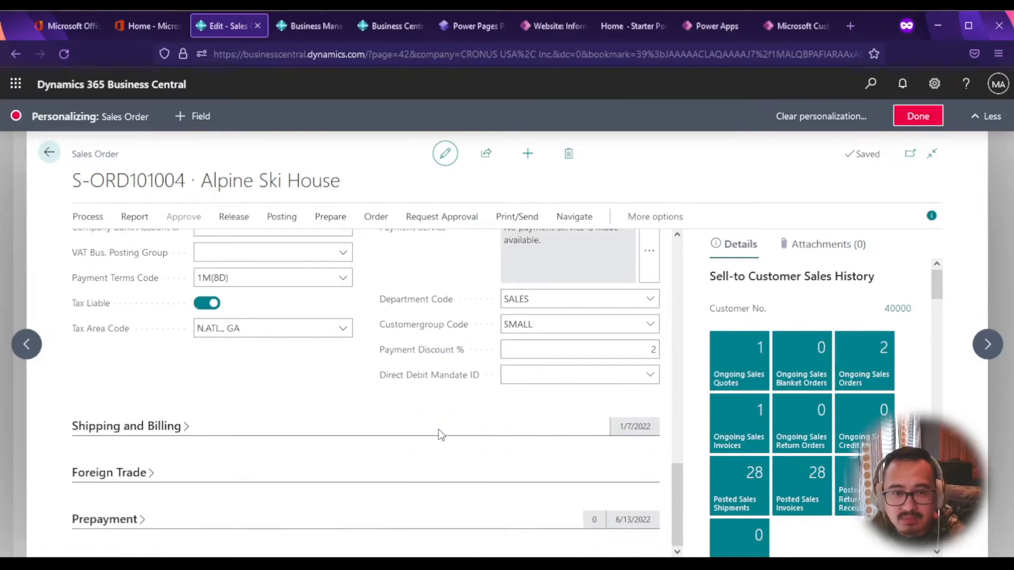
click(139, 478)
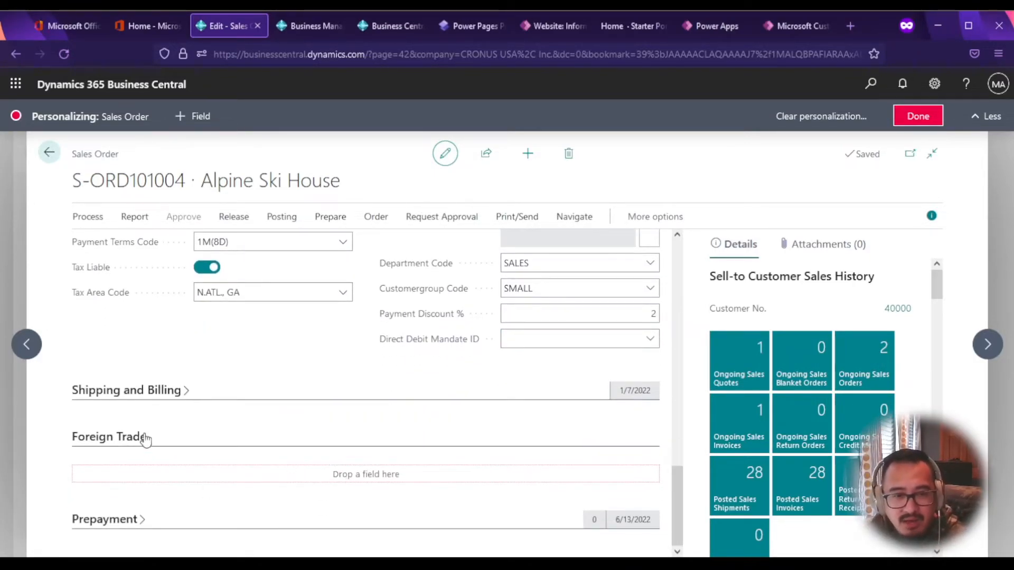
click(132, 391)
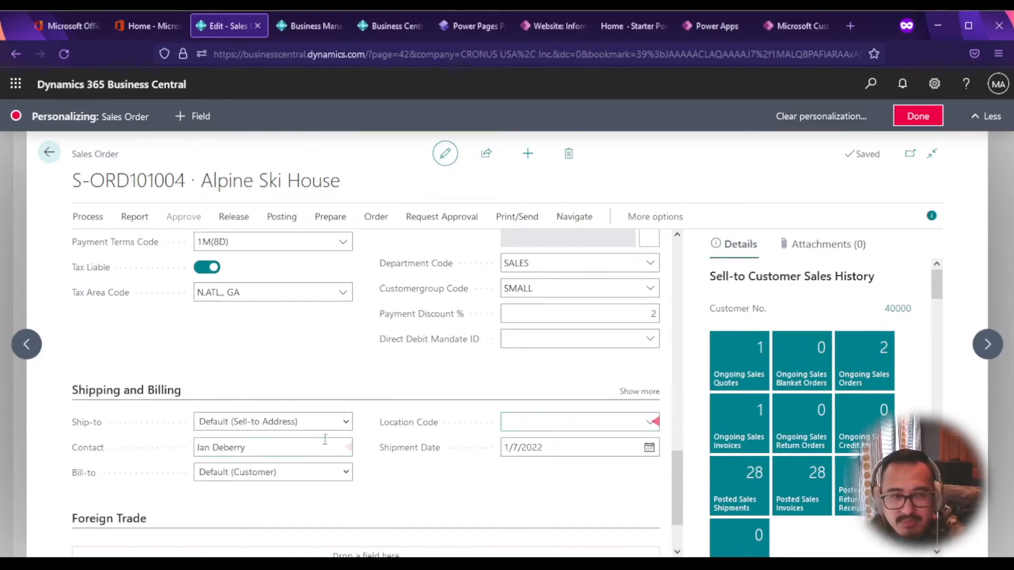
scroll(464, 409, up, 6)
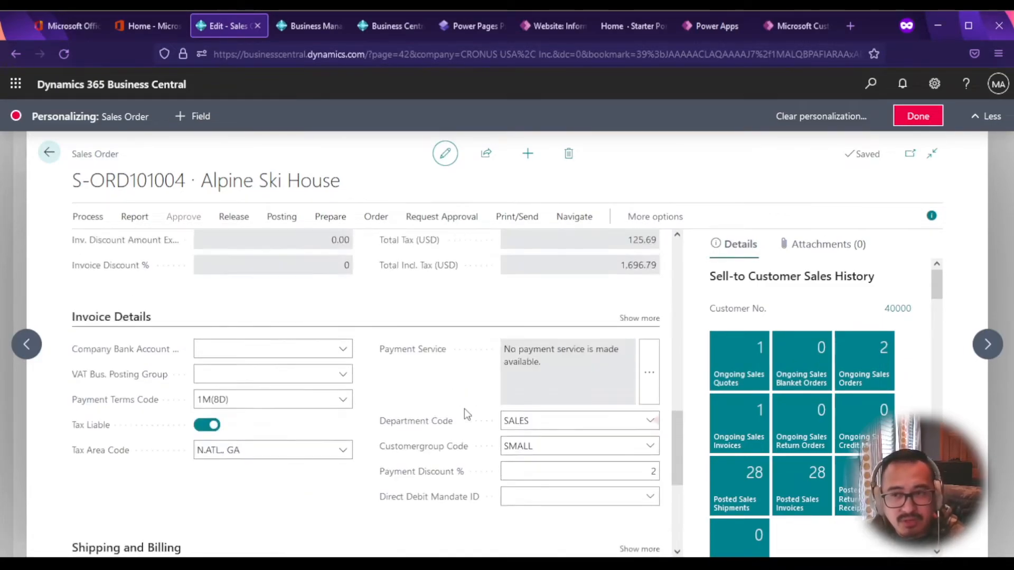
- Hide the Ongoing Sales Credit Memos and Ongoing Sales Return Orders tiles in Sell-to Customer Sales History
scroll(881, 409, down, 3)
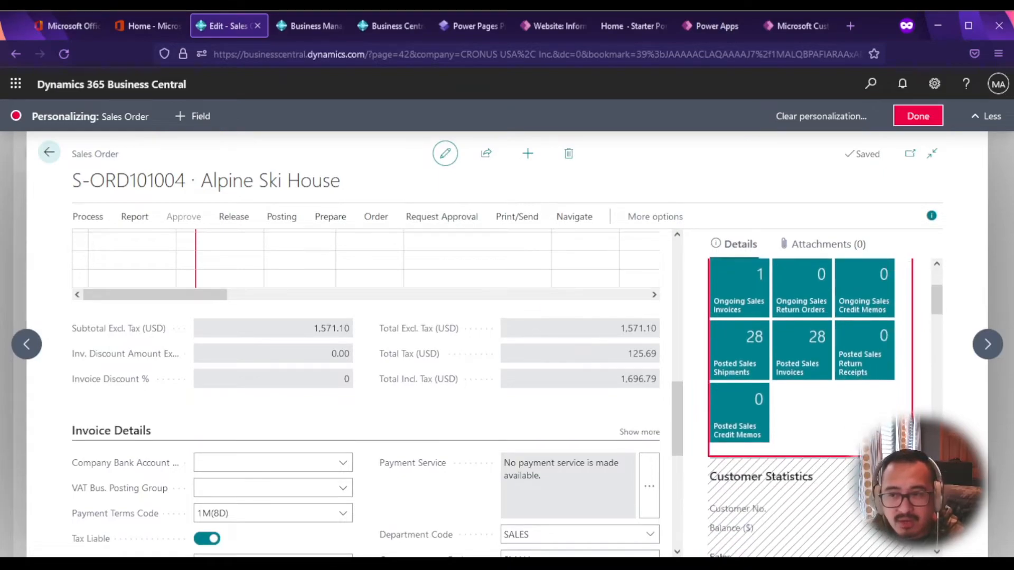
scroll(881, 410, up, 3)
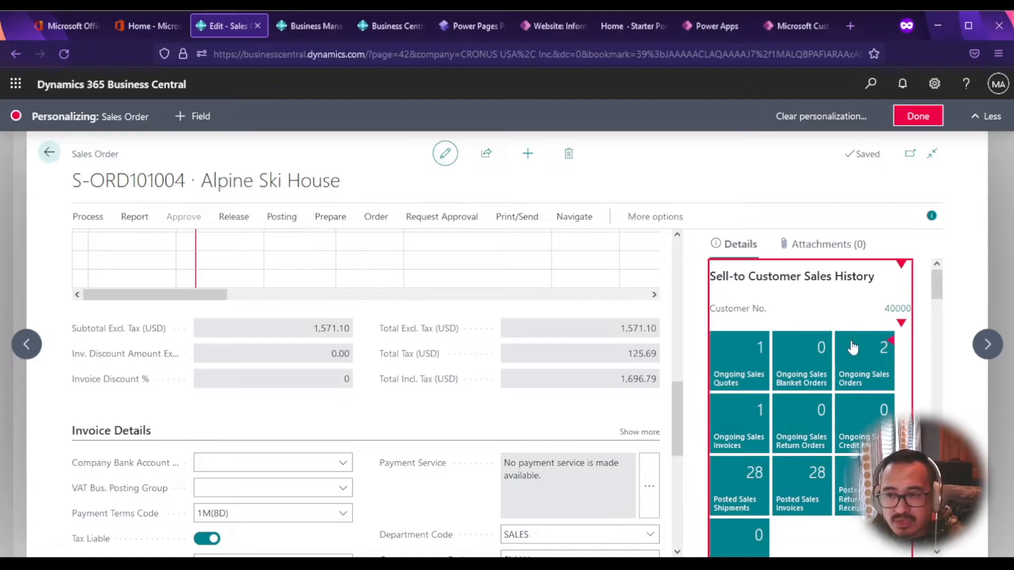
scroll(882, 402, down, 2)
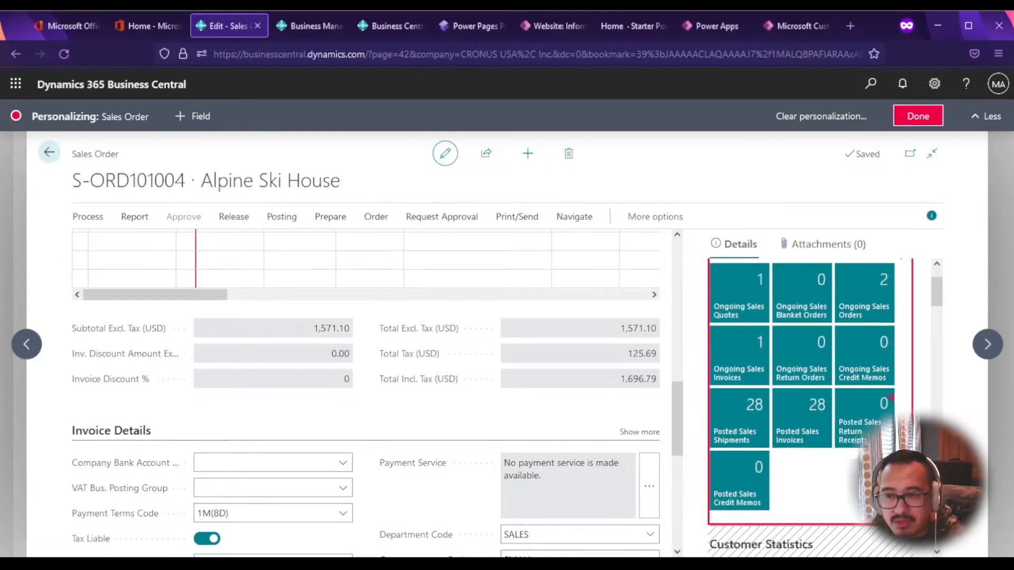
click(888, 337)
click(844, 377)
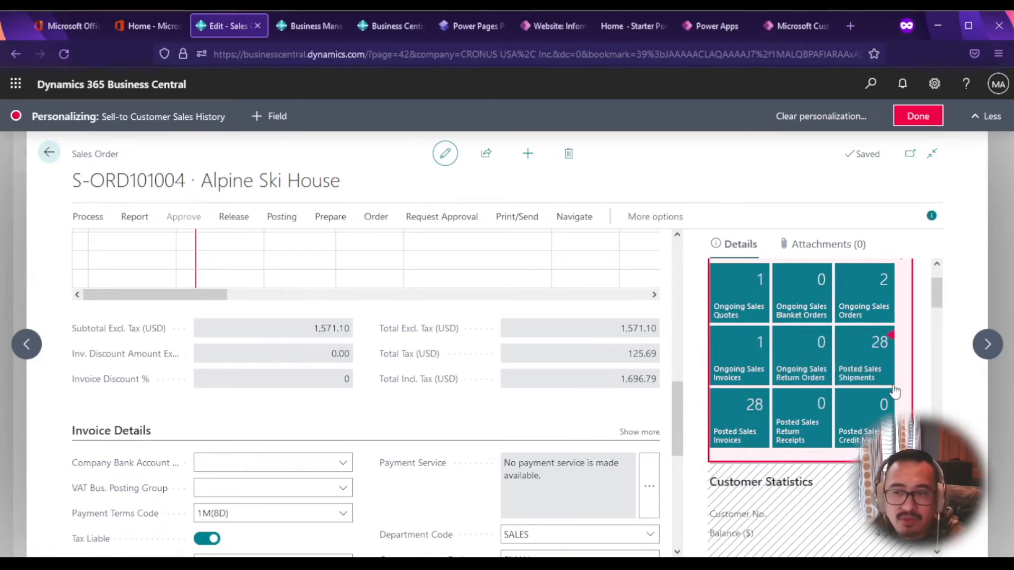
click(828, 334)
click(844, 380)
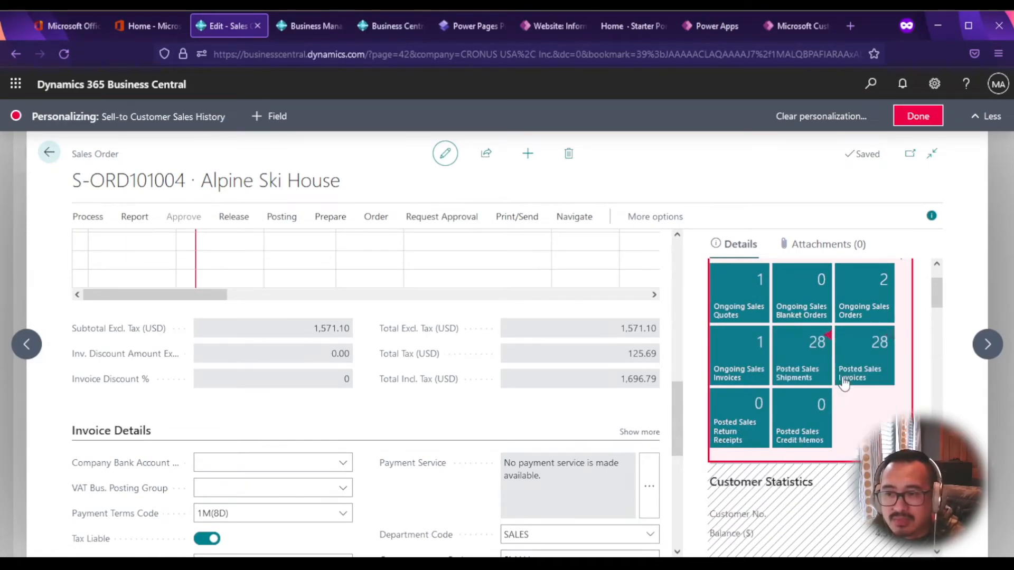
click(765, 397)
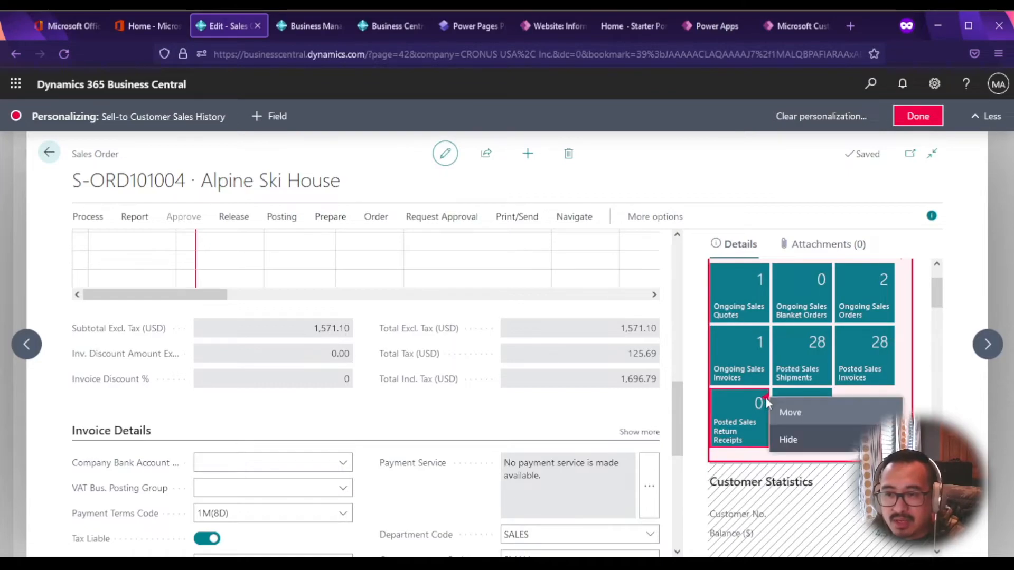
click(908, 391)
- Open the list of fields that can be added and target it at the sales order's Lines part
scroll(906, 416, up, 2)
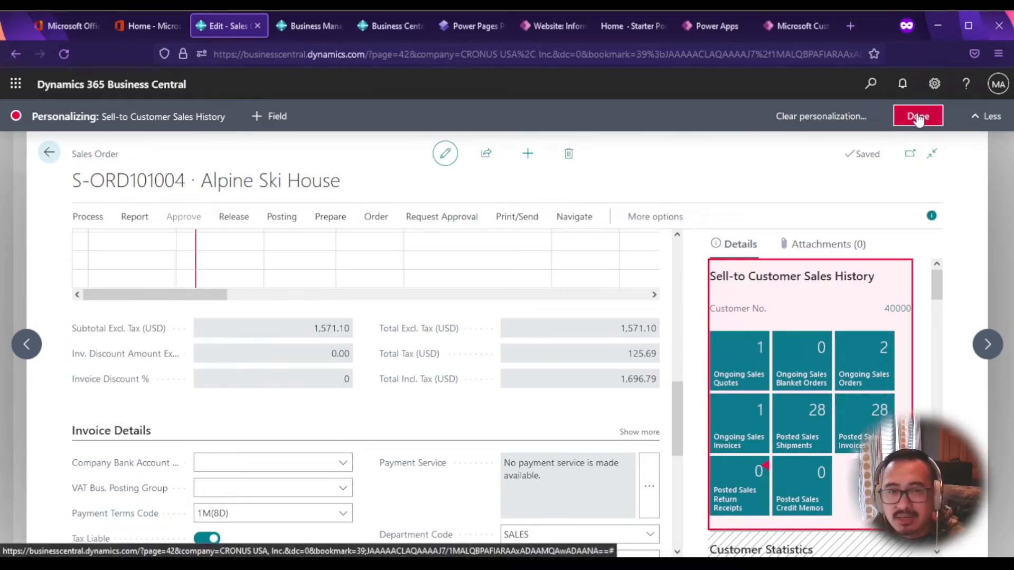
scroll(434, 426, up, 10)
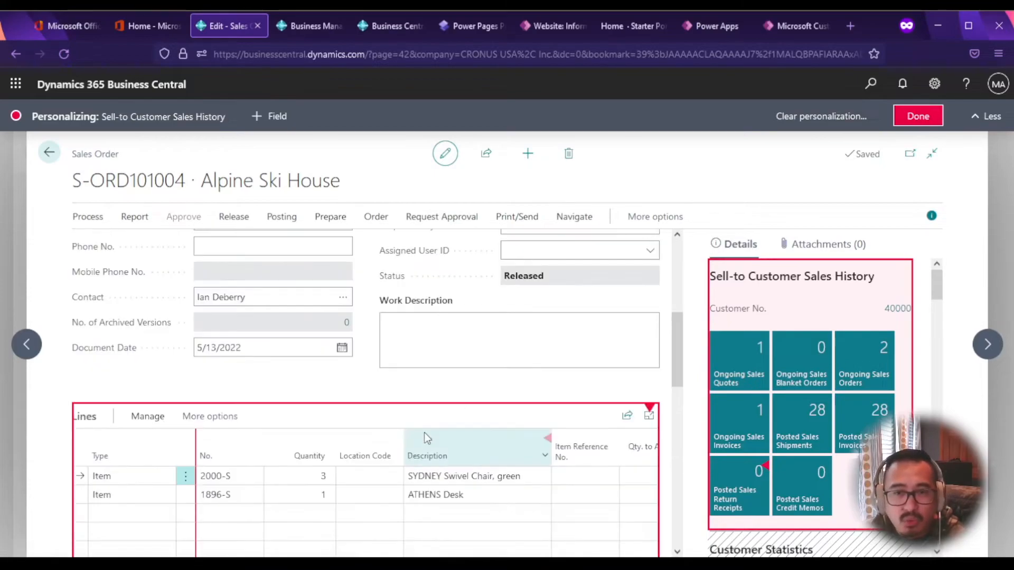
scroll(424, 438, up, 3)
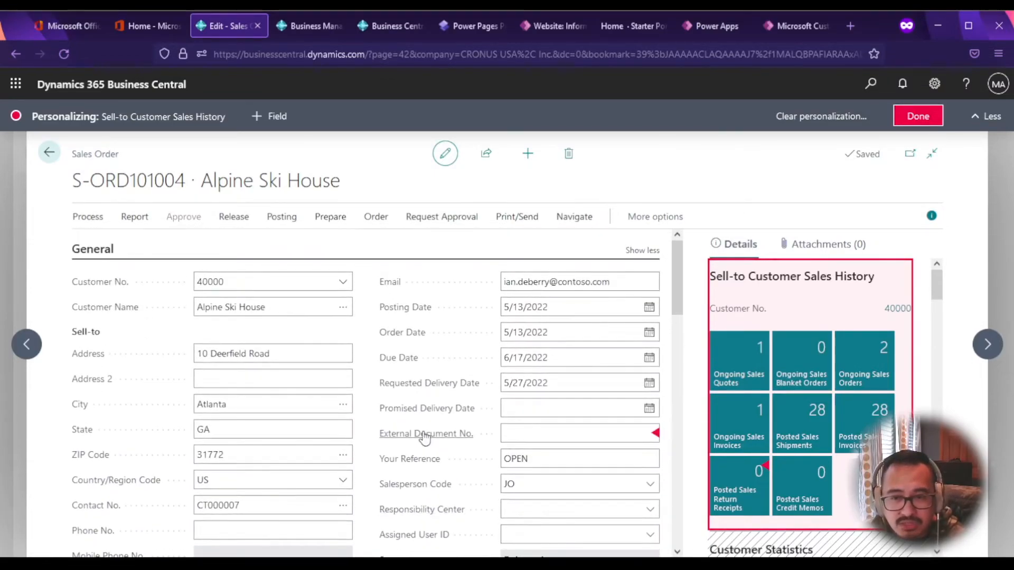
click(262, 118)
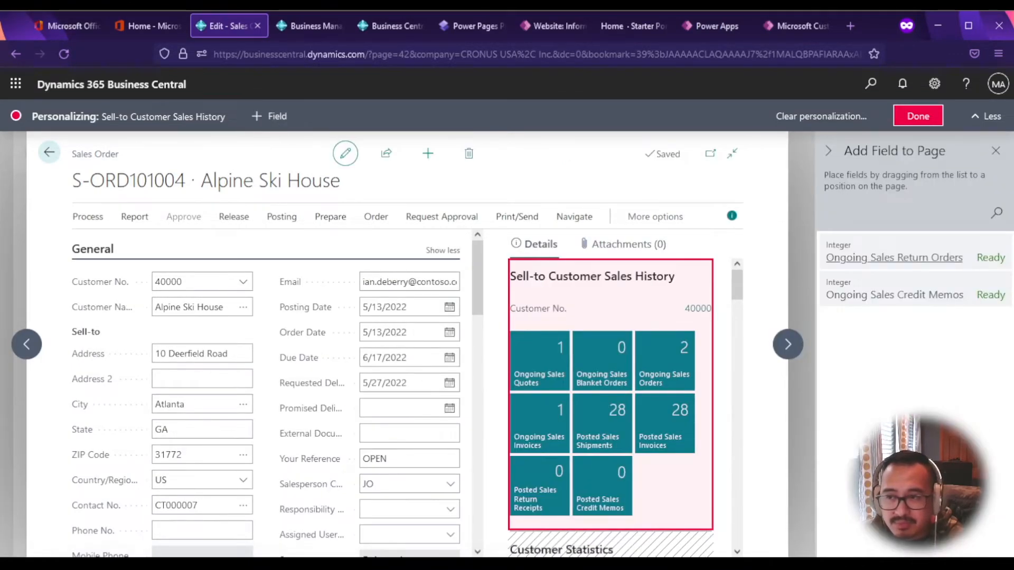
scroll(320, 423, down, 2)
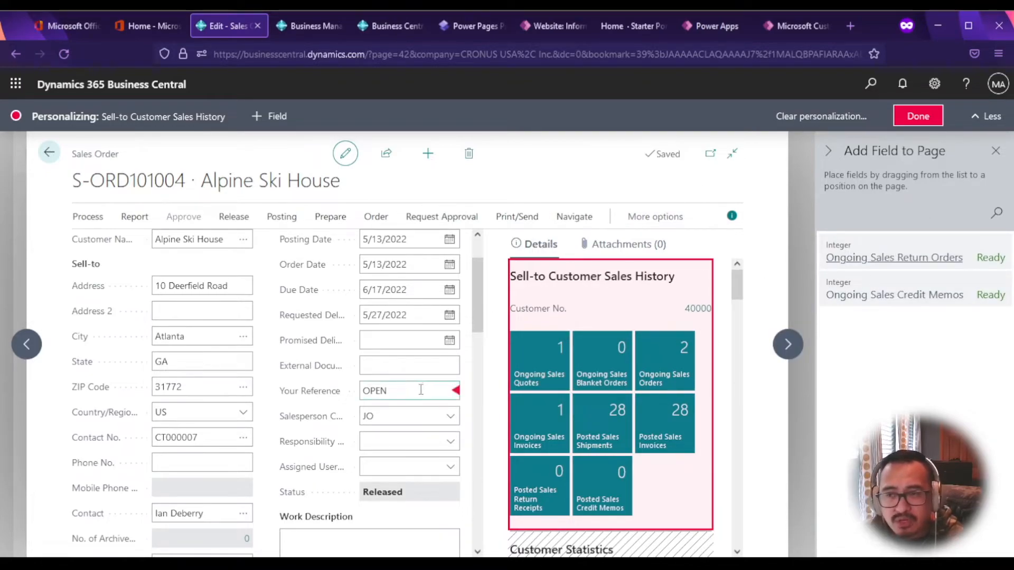
scroll(402, 390, down, 10)
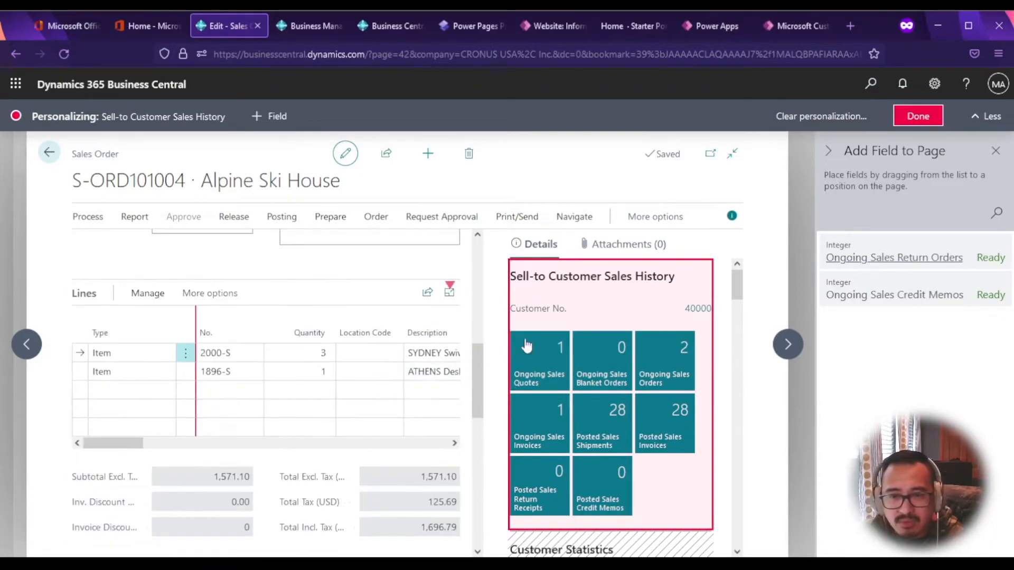
click(309, 287)
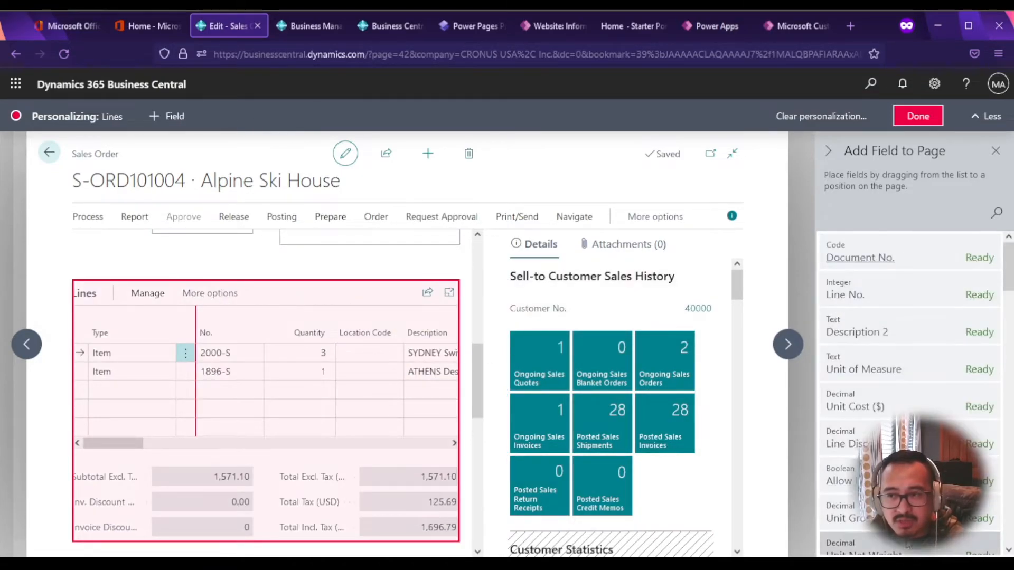
- Add the Unit of Measure field as a column in the sales order's Lines part
mouse_move(1008, 279)
mouse_down()
mouse_move(1007, 521)
mouse_move(1006, 276)
mouse_up()
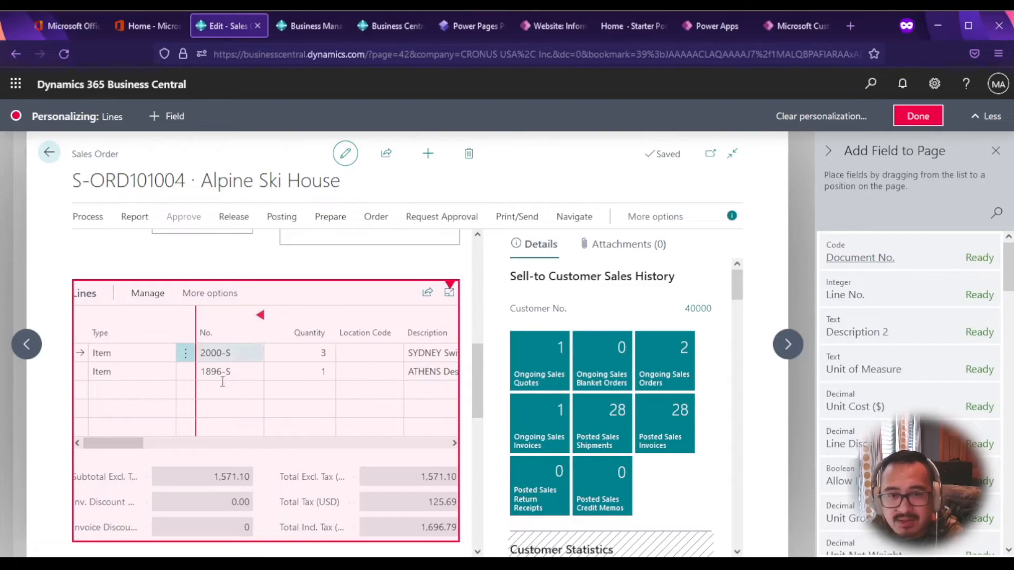
drag(140, 444, 117, 444)
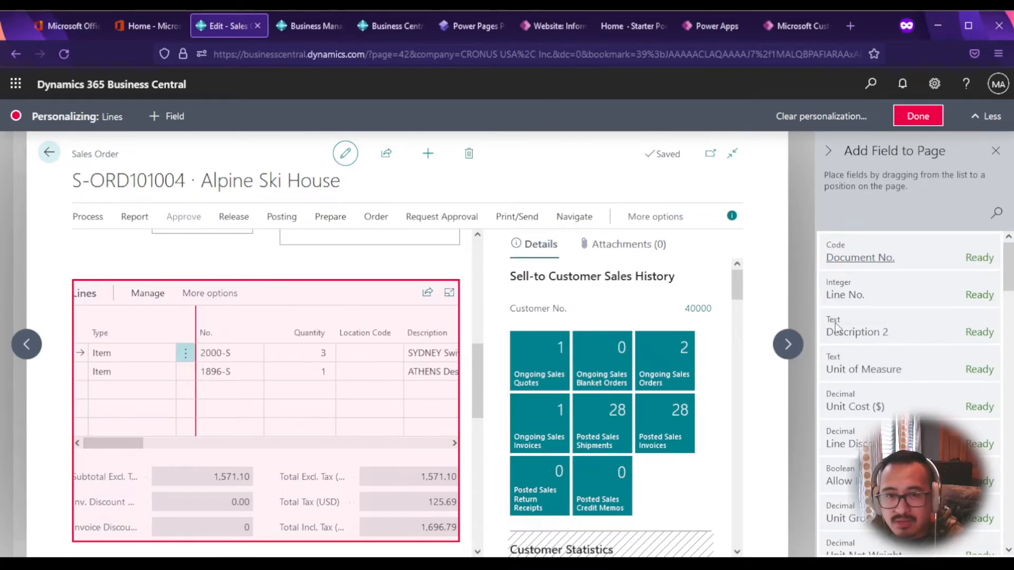
scroll(1008, 285, down, 1)
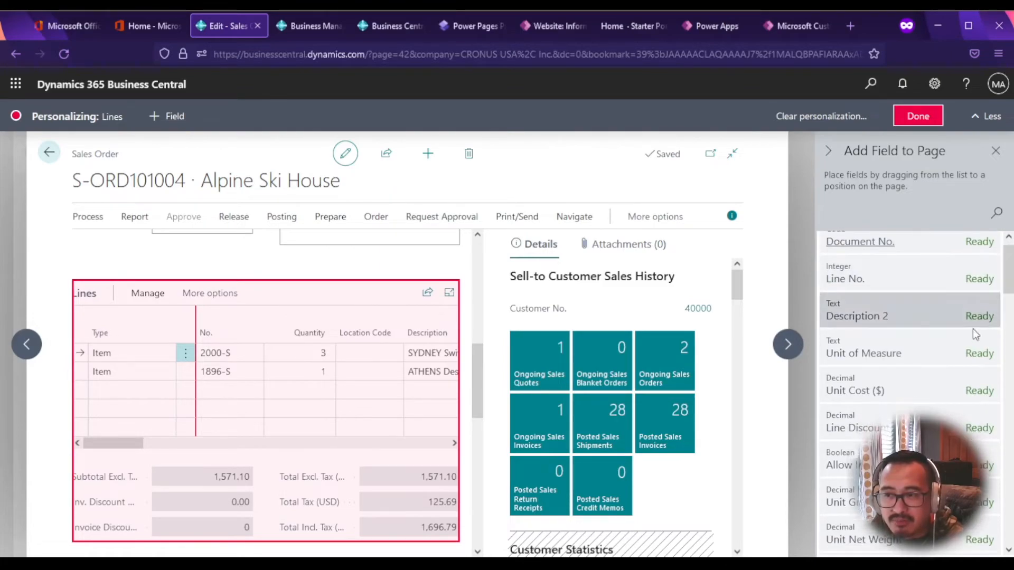
mouse_move(944, 351)
mouse_down()
mouse_move(328, 332)
mouse_move(203, 342)
mouse_move(382, 331)
mouse_up()
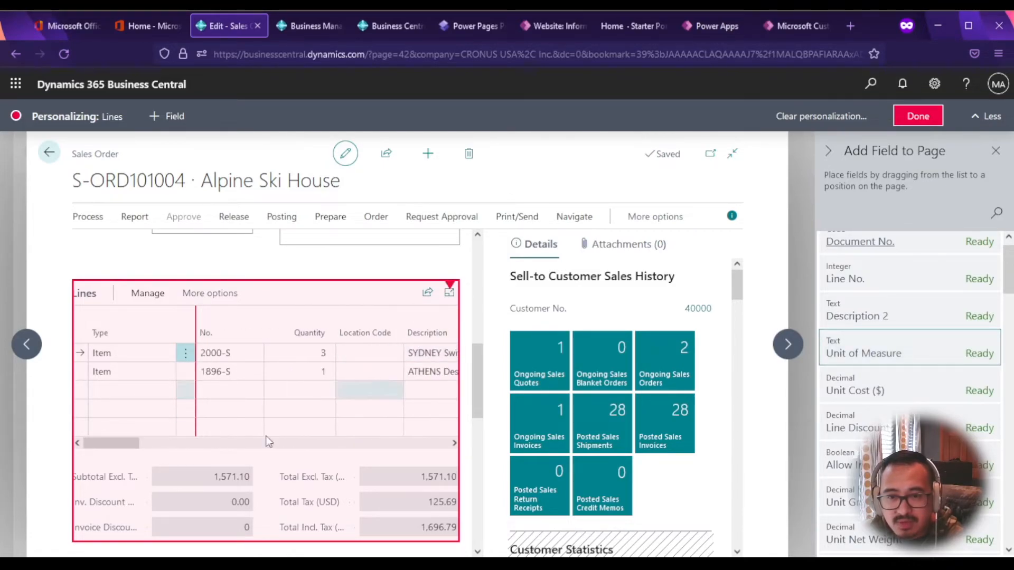
- Look through the unit options available for the first sales line in the new Unit of Measure column
drag(123, 446, 175, 448)
click(413, 354)
click(334, 354)
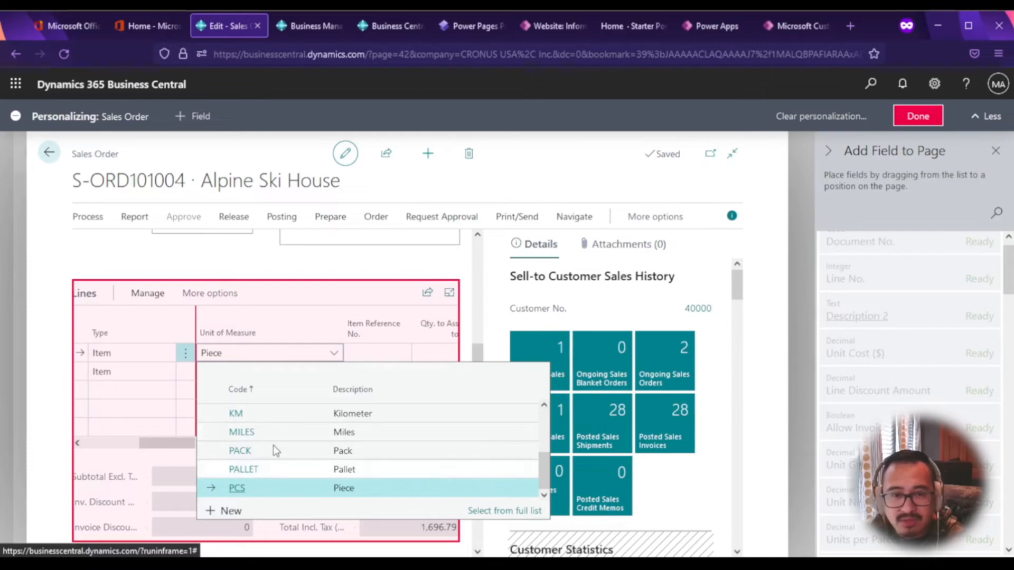
click(170, 457)
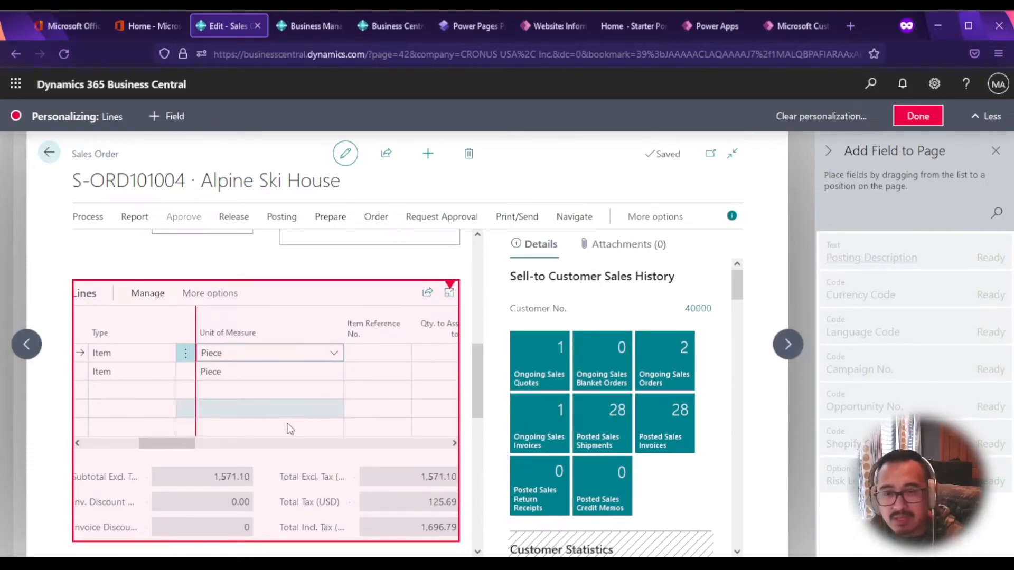
- Hide the Your Reference and Assigned User fields in the sales order's General section
scroll(429, 458, down, 5)
scroll(427, 461, up, 10)
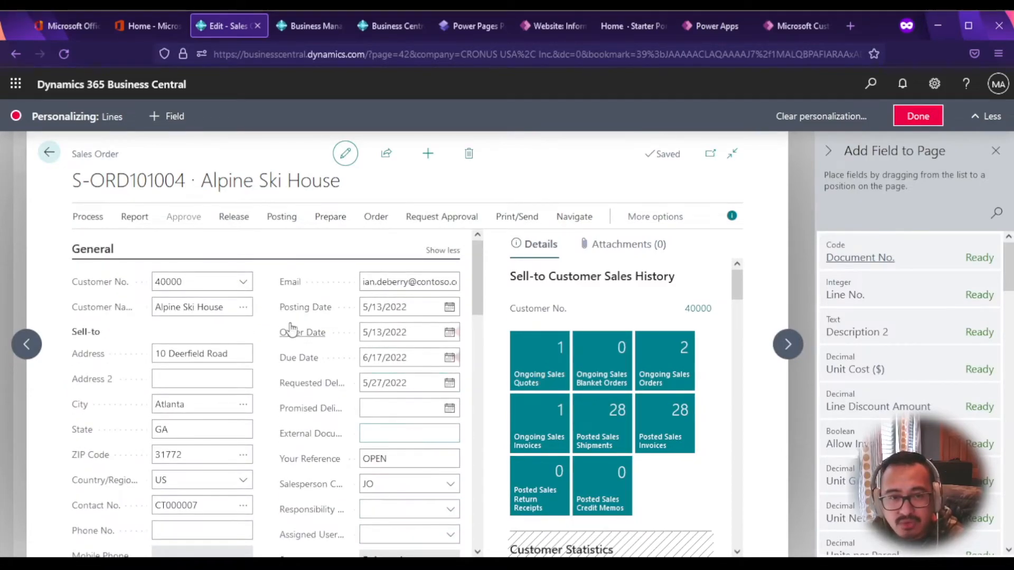
click(360, 241)
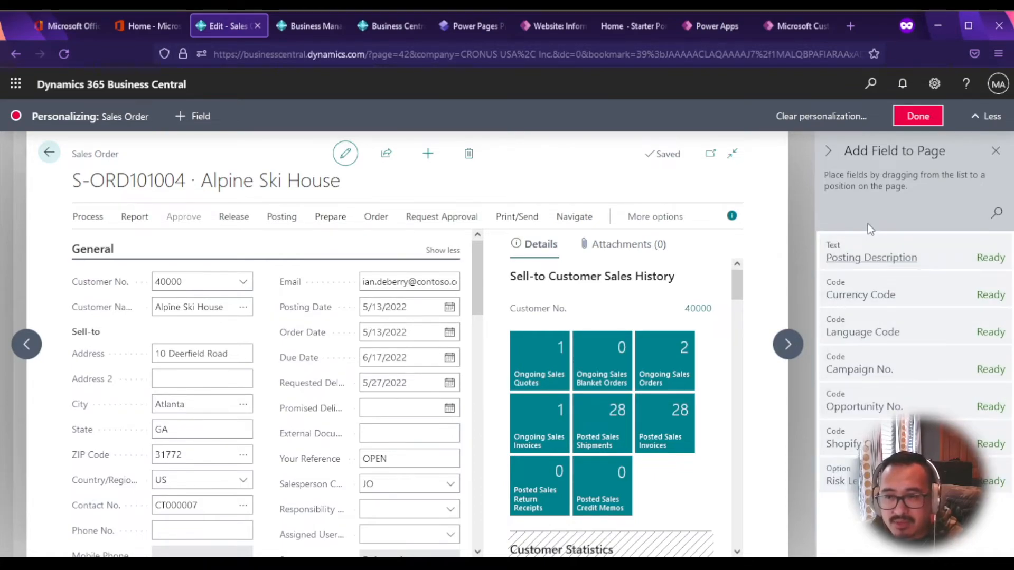
scroll(314, 434, down, 1)
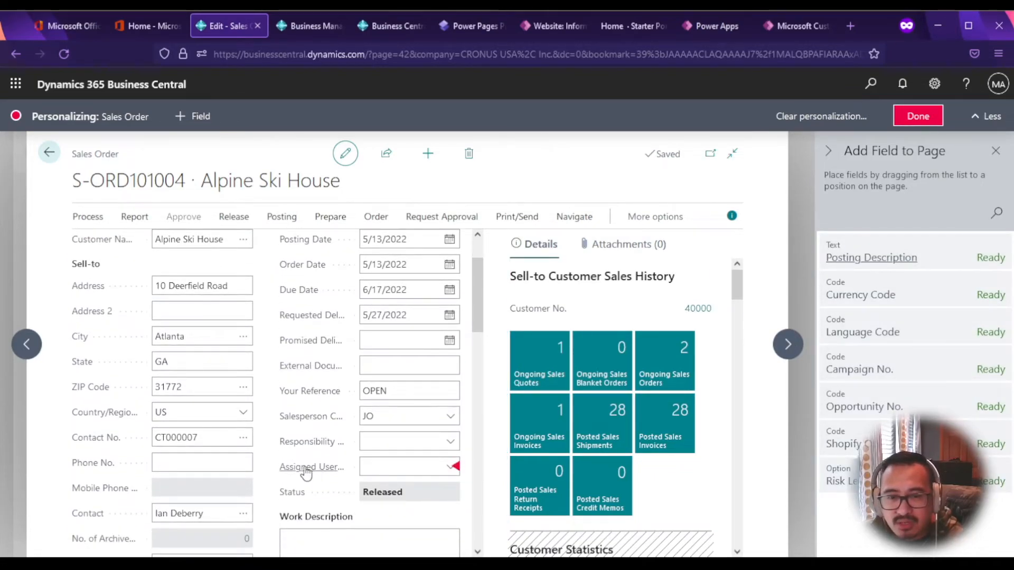
scroll(305, 468, down, 1)
click(456, 323)
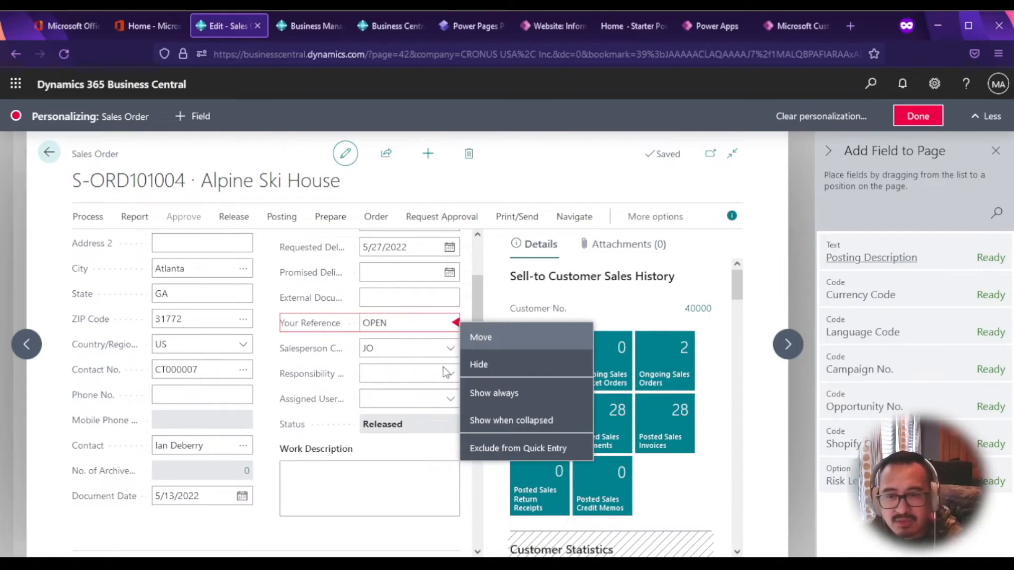
click(480, 365)
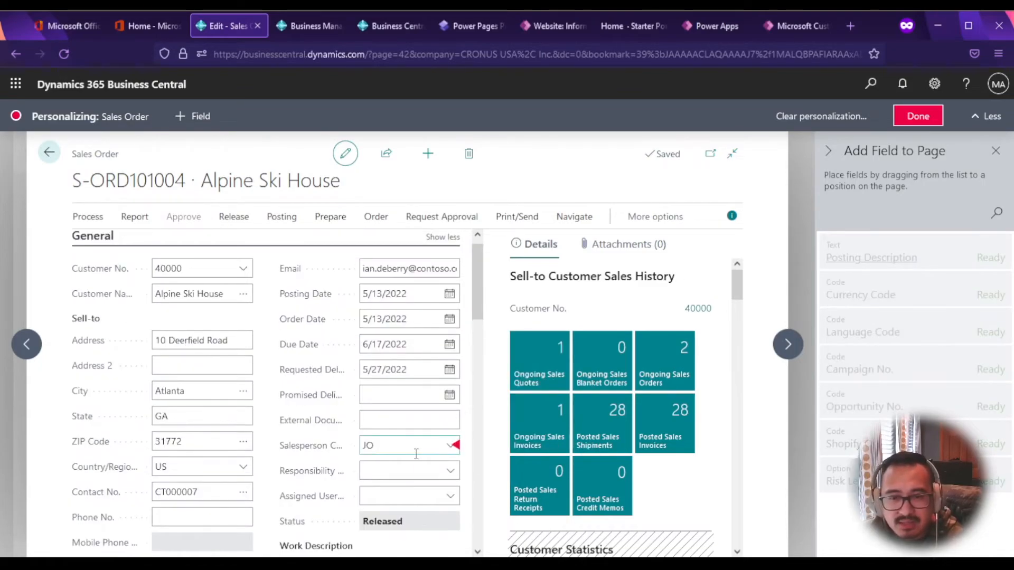
click(455, 497)
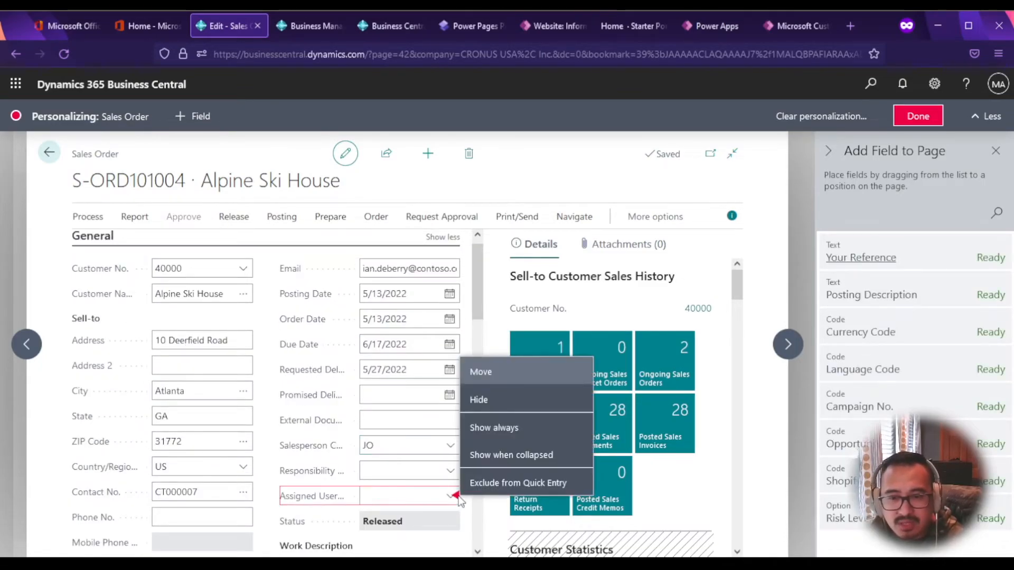
click(481, 404)
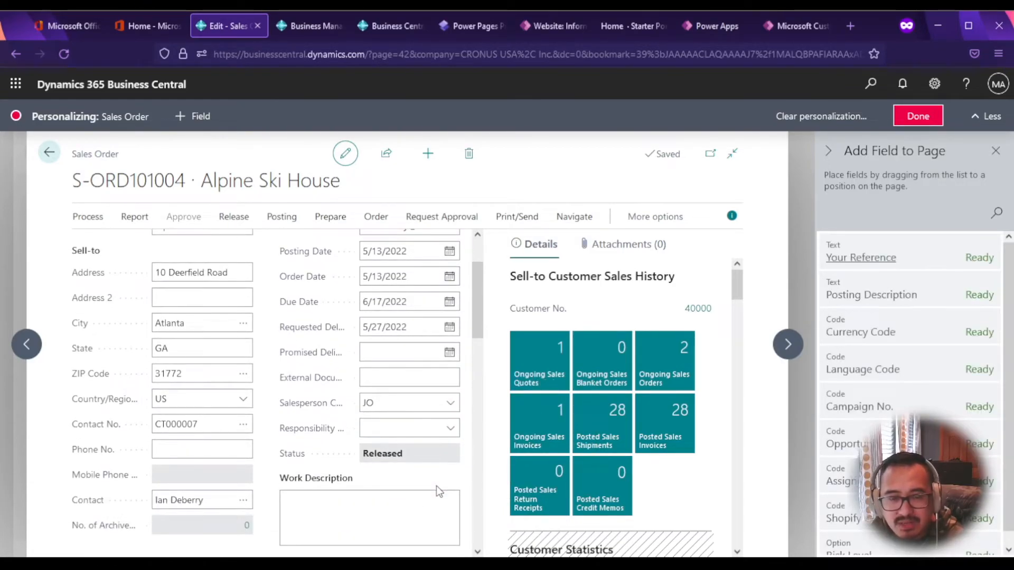
- Examine the sales order's General, Lines and Invoice Details sections, collapsing and expanding Invoice Details
scroll(436, 492, down, 6)
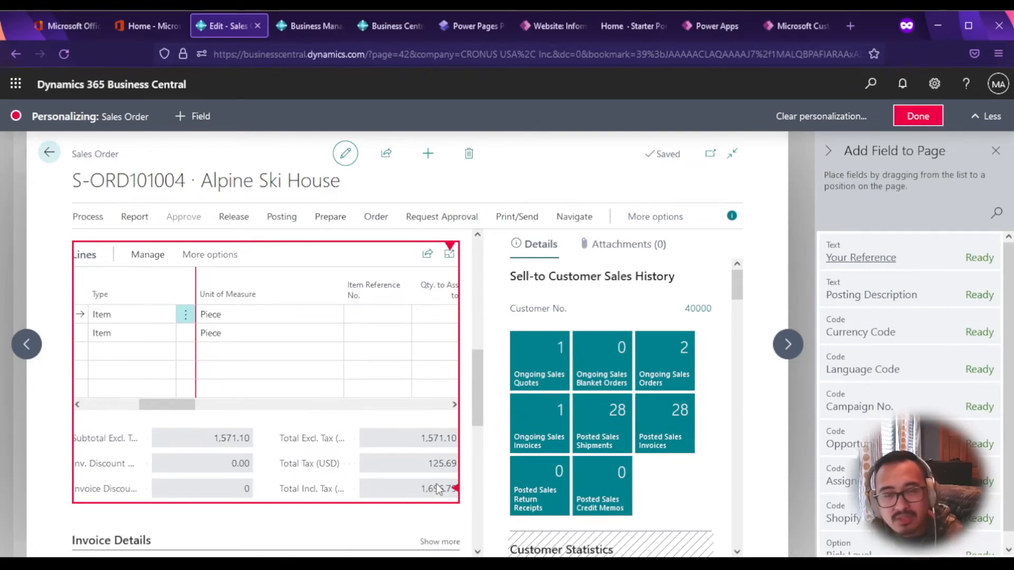
scroll(436, 491, up, 6)
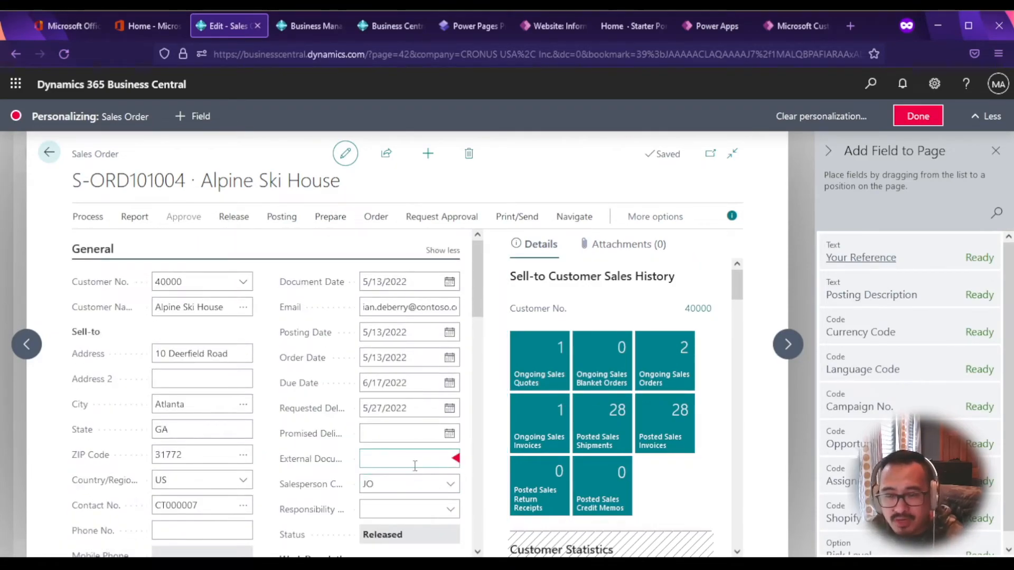
scroll(412, 468, down, 6)
scroll(411, 466, down, 5)
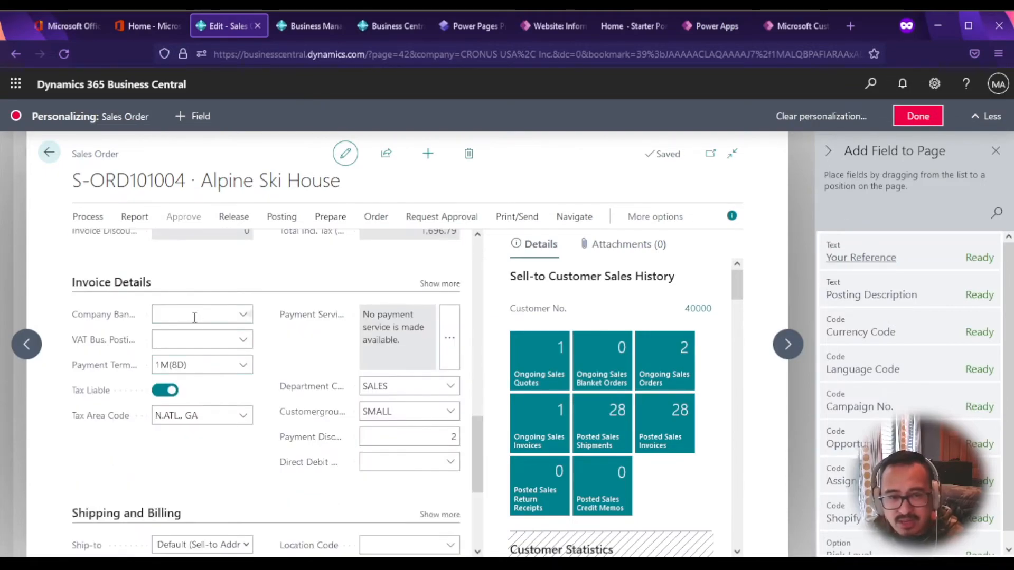
click(233, 288)
click(235, 287)
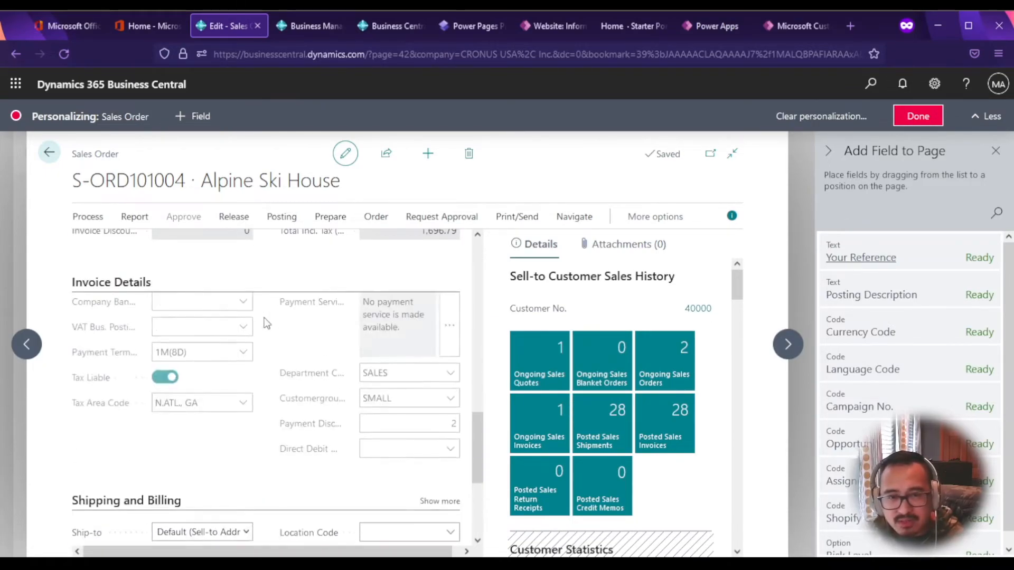
scroll(255, 309, up, 3)
scroll(310, 429, up, 4)
scroll(283, 450, down, 5)
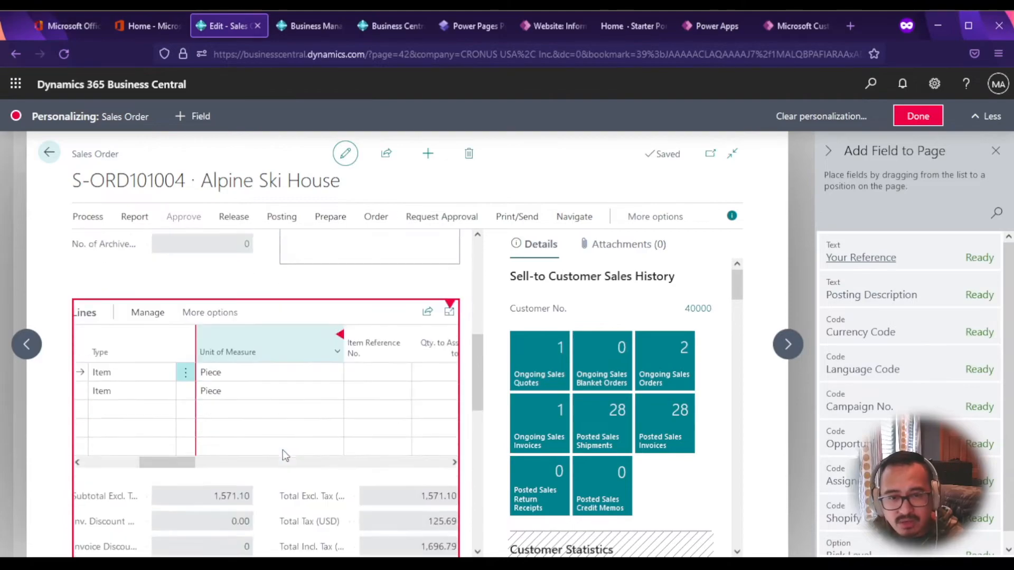
- Add the Variant Code field as a column before Unit of Measure in the sales order's Lines part
drag(191, 418, 362, 422)
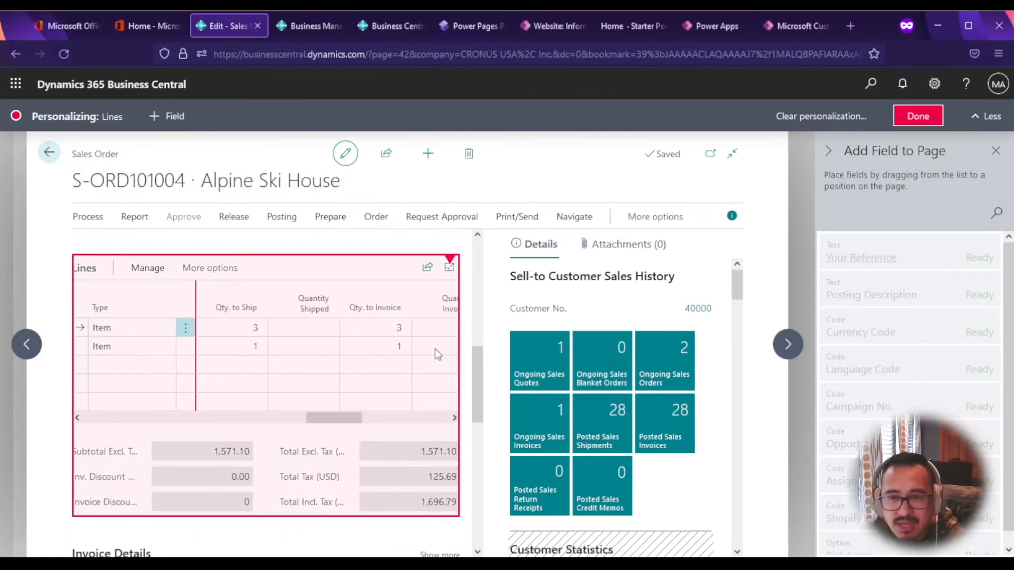
scroll(899, 378, down, 5)
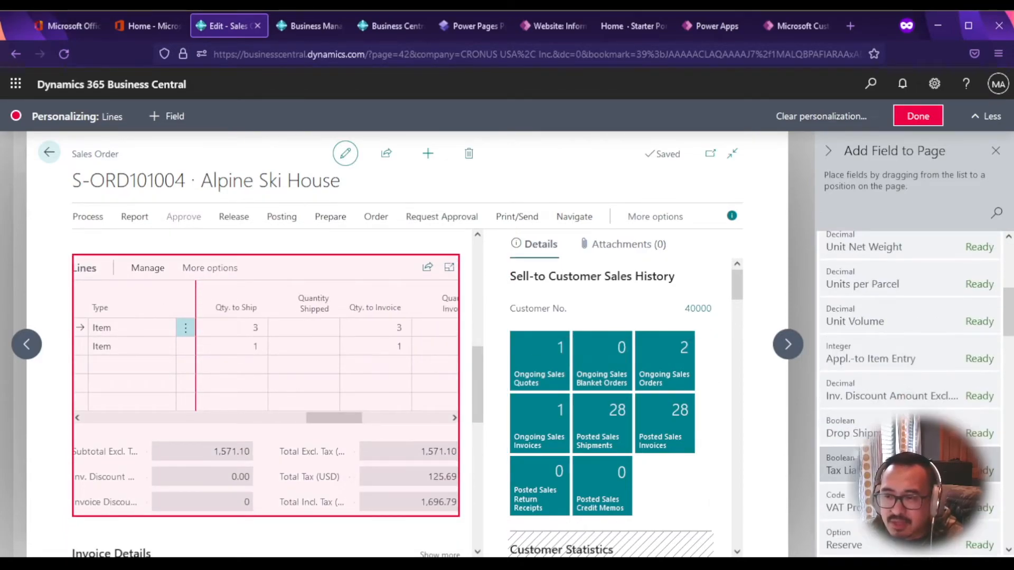
scroll(856, 459, down, 5)
scroll(898, 412, down, 8)
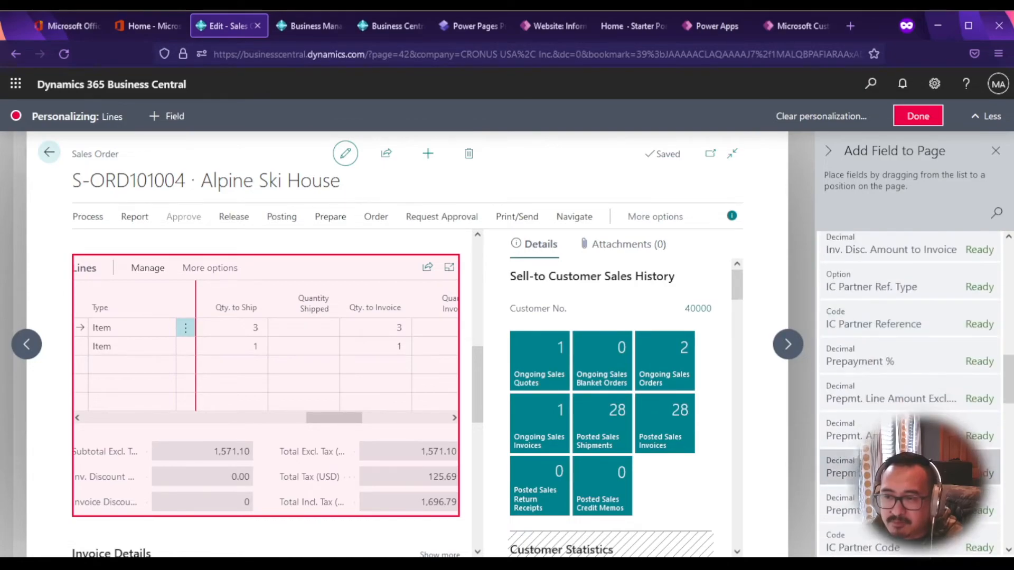
scroll(856, 433, down, 6)
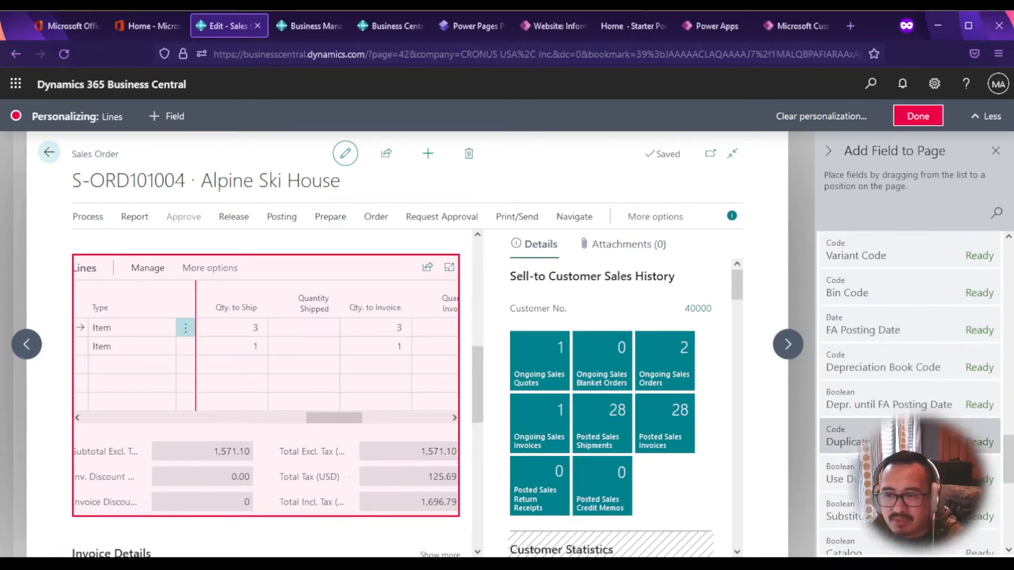
scroll(856, 510, up, 3)
scroll(921, 382, up, 1)
drag(926, 388, 337, 353)
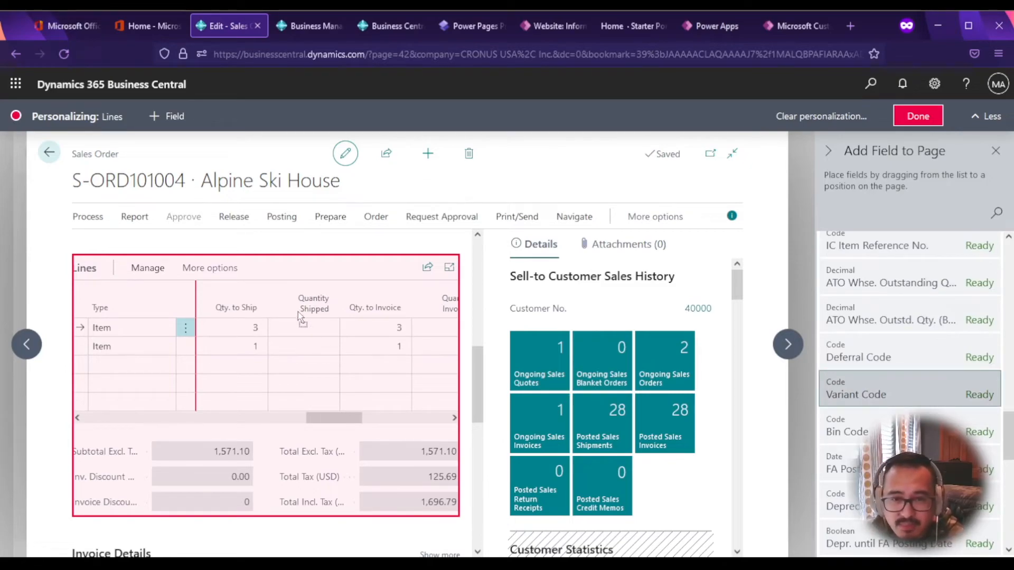
mouse_move(277, 306)
mouse_down()
mouse_move(222, 309)
mouse_move(343, 309)
mouse_move(222, 309)
mouse_move(182, 320)
mouse_move(390, 310)
mouse_up()
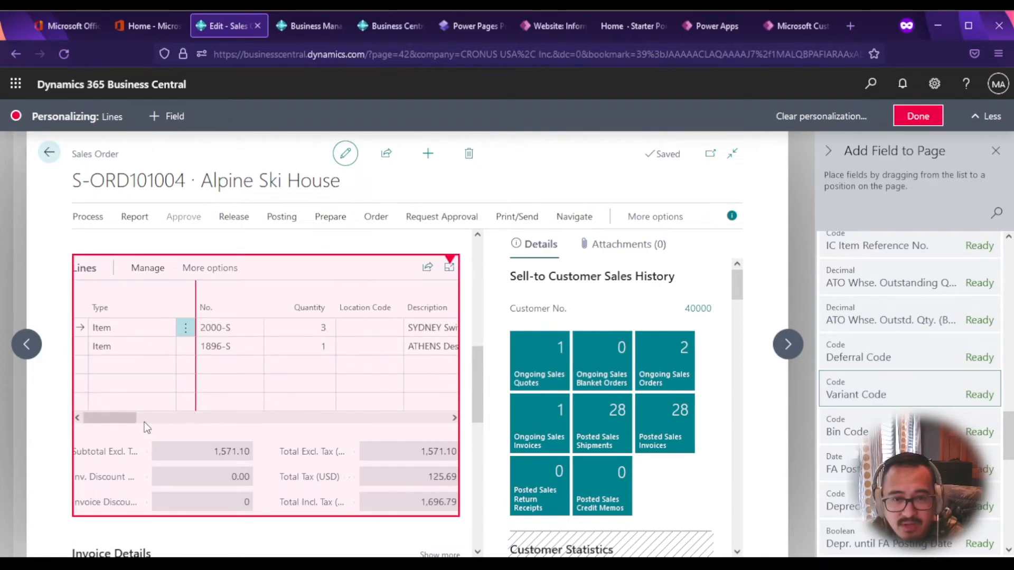
drag(121, 418, 171, 425)
- Check the Variant Code choices offered for the first sales line
click(285, 328)
click(294, 330)
click(293, 328)
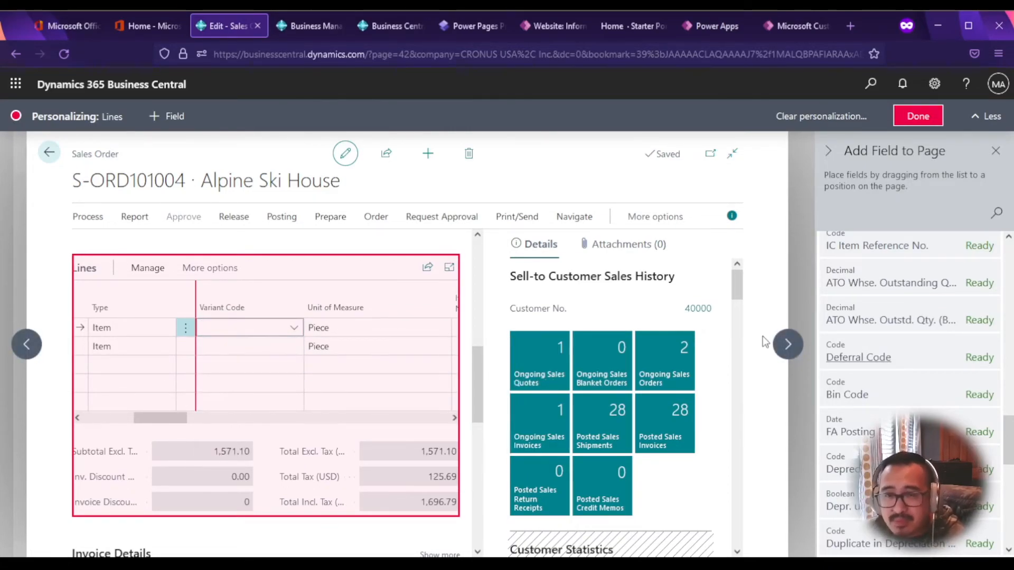
- Finish personalizing, leave the sales order and open the Alpine Ski House order again from the list
click(919, 117)
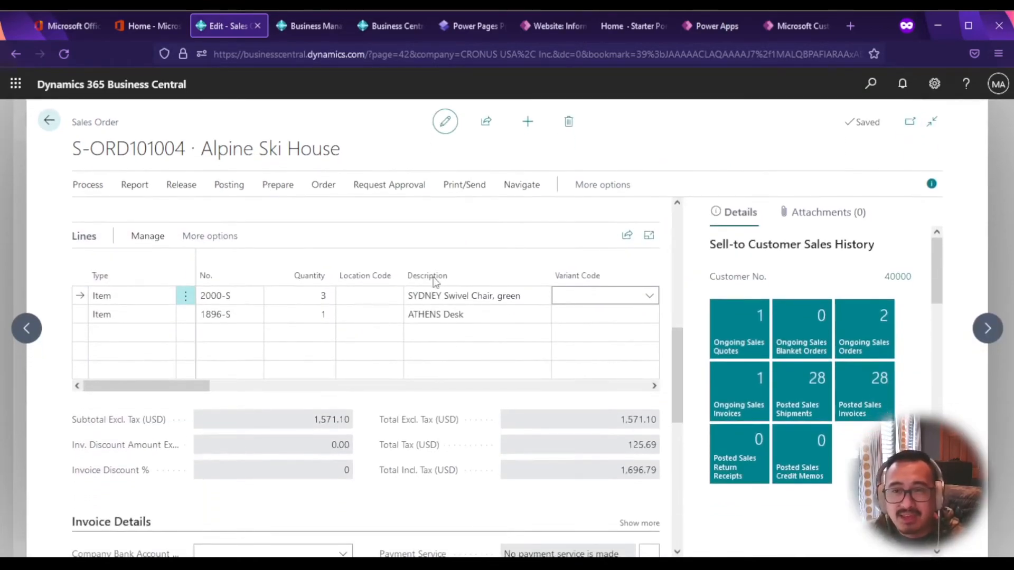
click(48, 121)
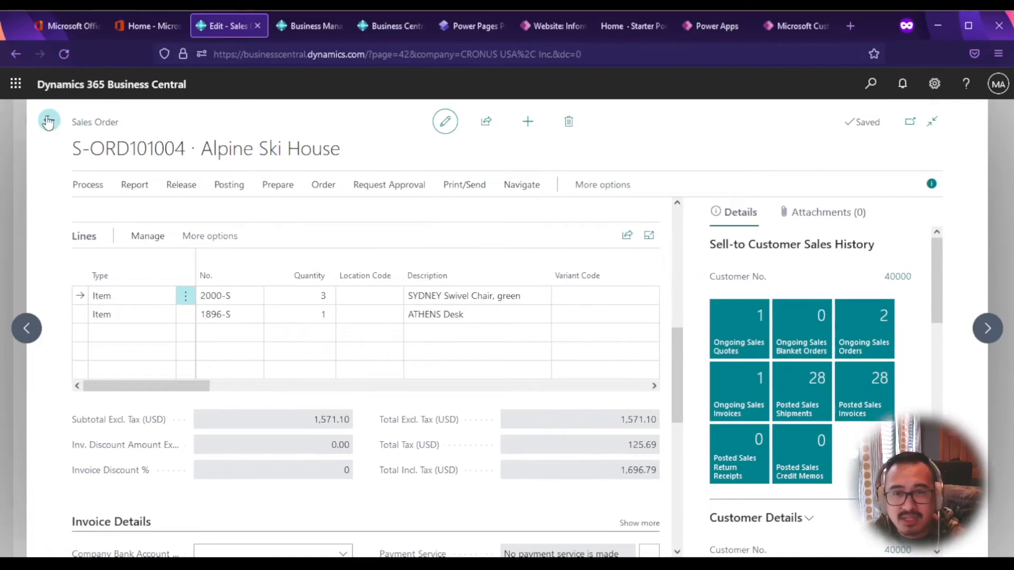
click(125, 299)
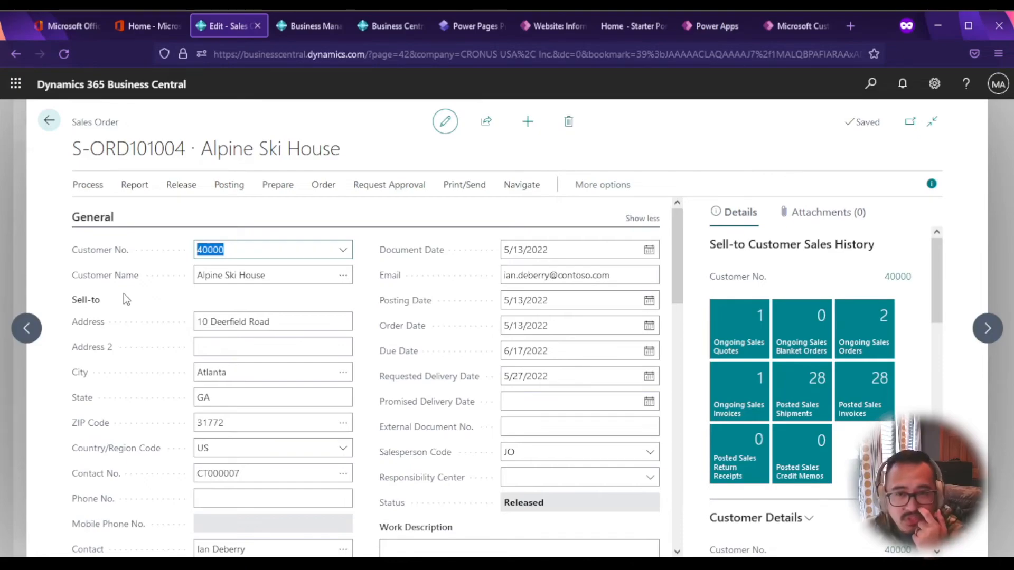
- Try to add a third line of type Item to the released sales order, and refresh the page to discard it
scroll(380, 389, down, 1)
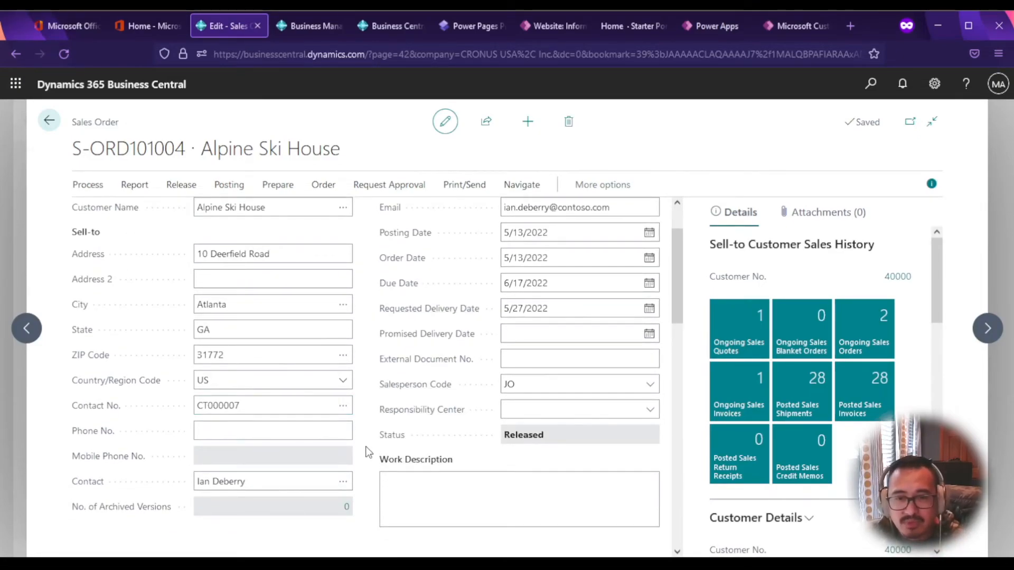
scroll(388, 445, down, 1)
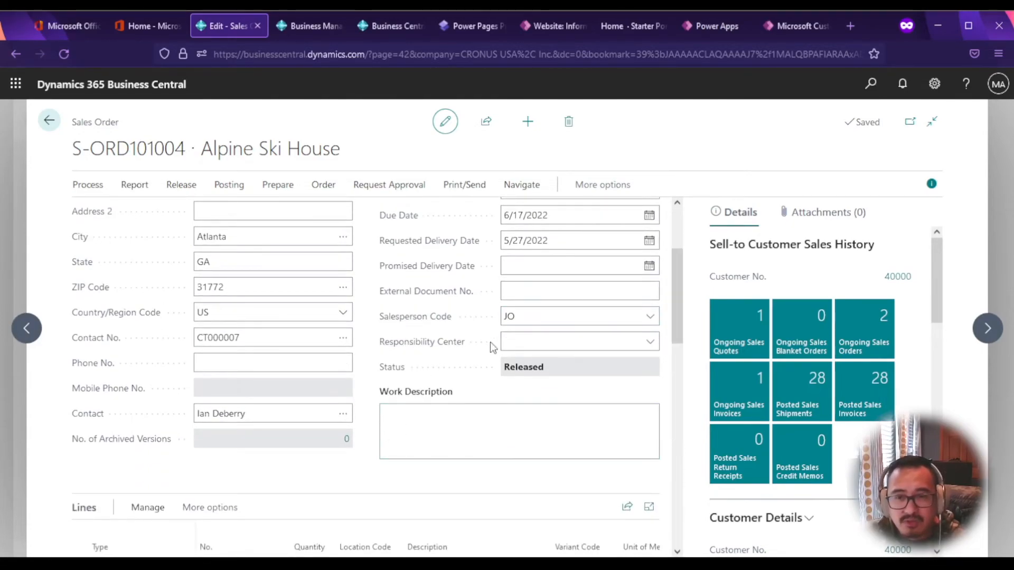
scroll(455, 360, down, 3)
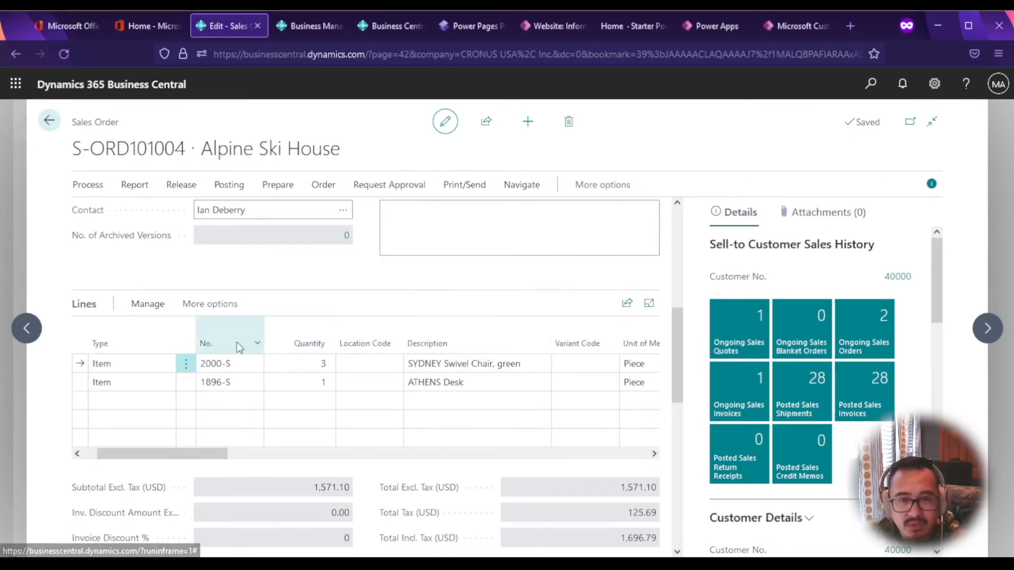
click(227, 376)
click(229, 364)
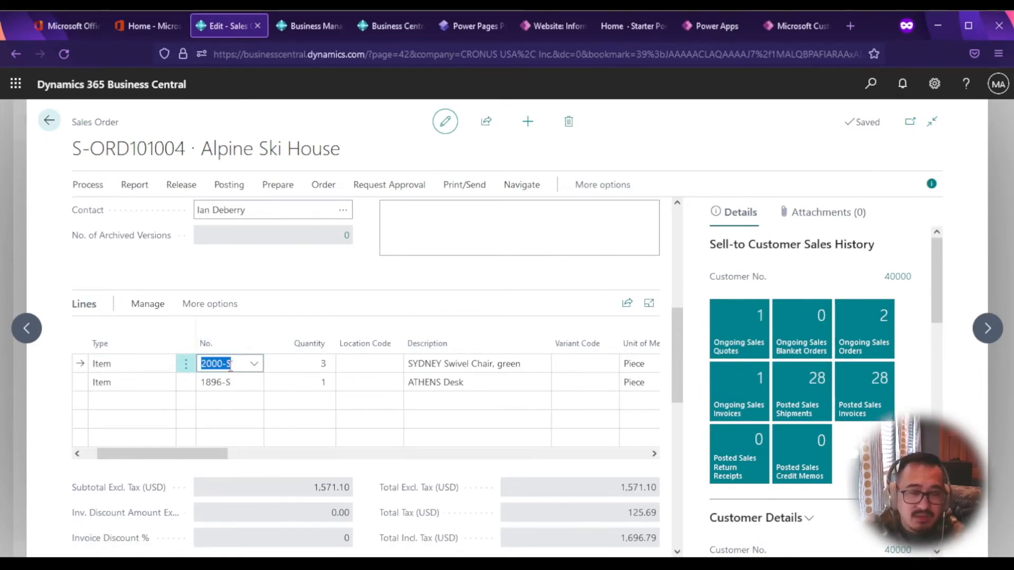
click(222, 402)
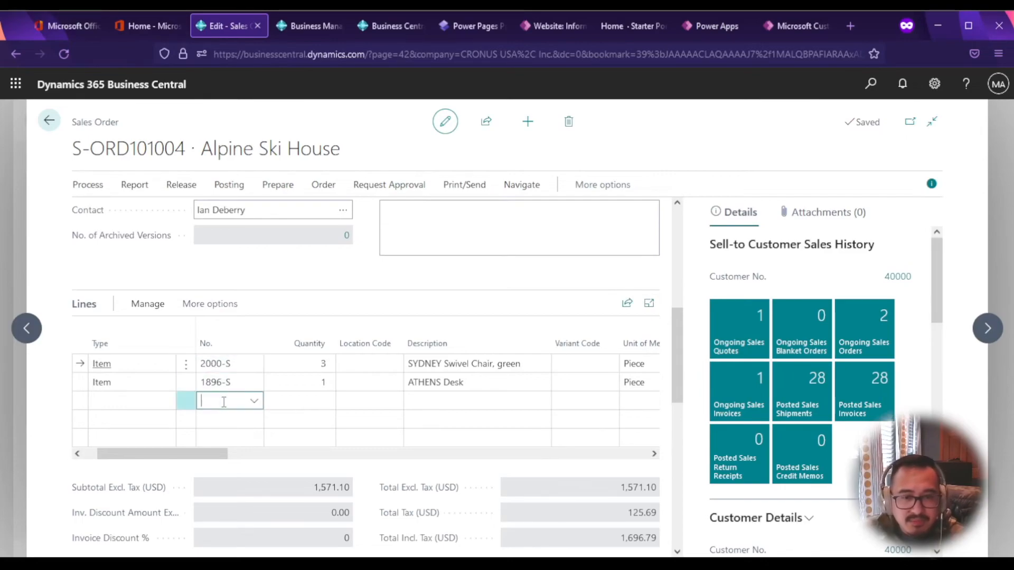
click(258, 405)
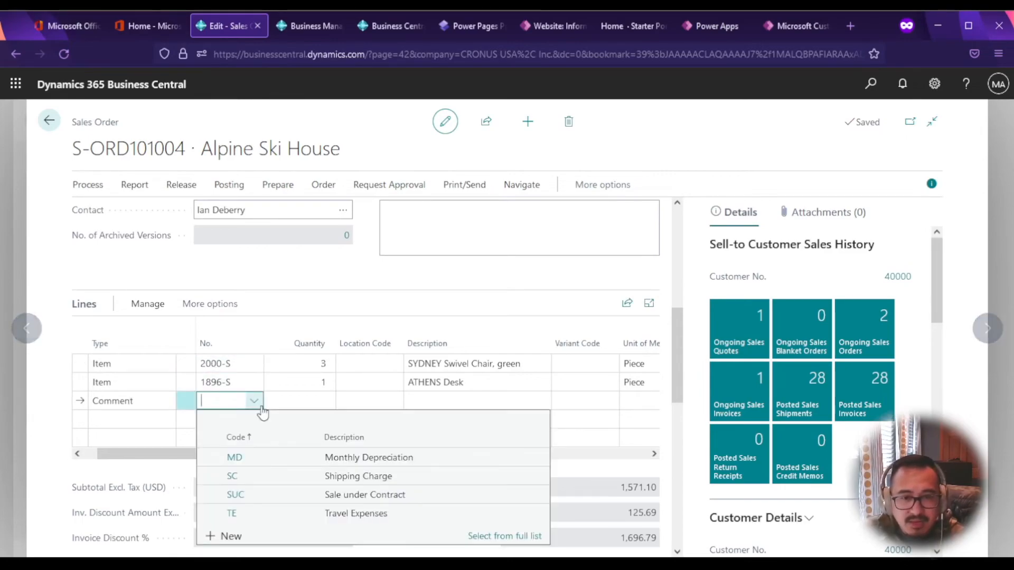
click(156, 406)
click(166, 406)
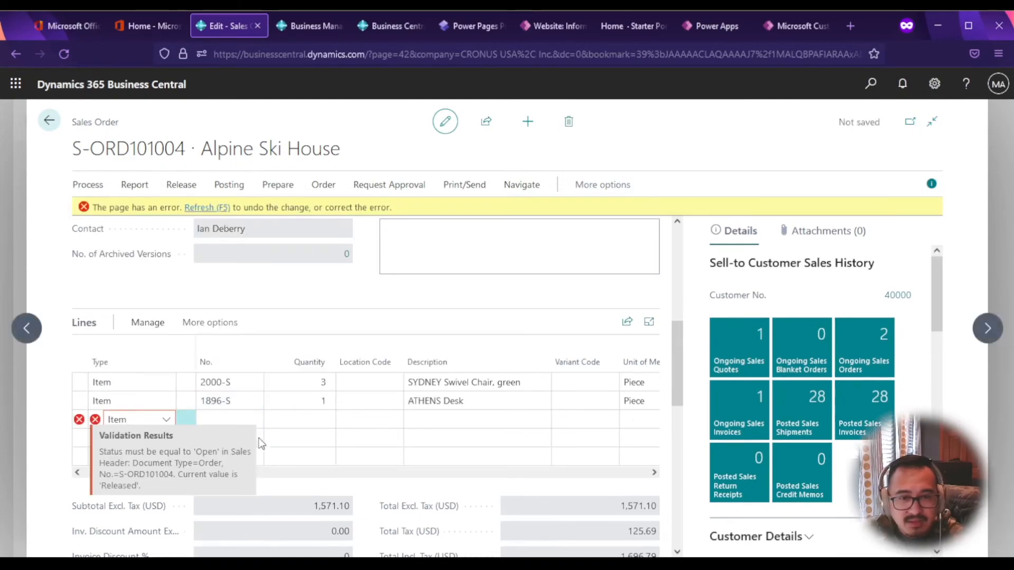
click(218, 209)
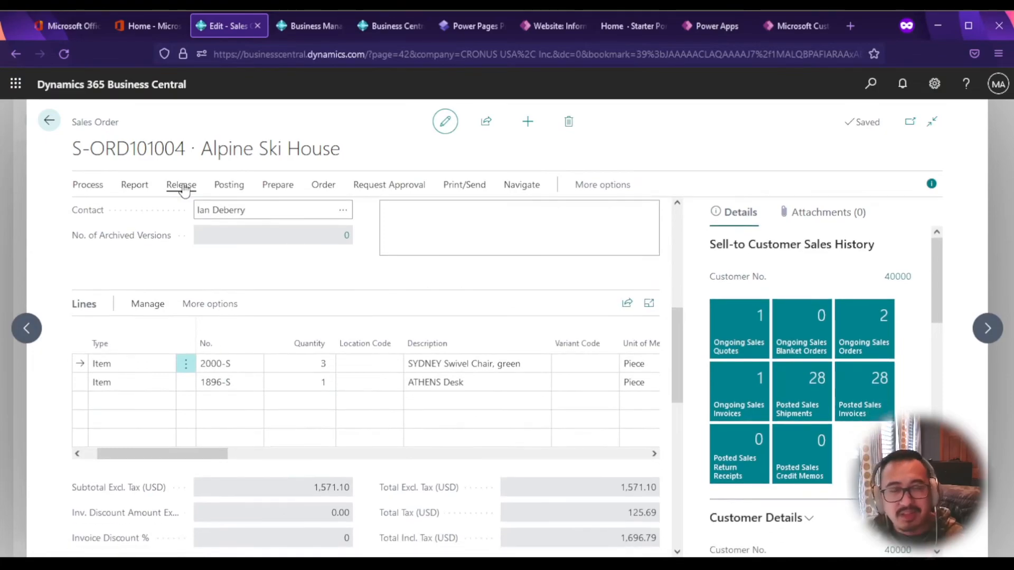
- Reopen the released Alpine Ski House order and add item 1920-S, ANTWERP Conference Table, as the third line
click(182, 186)
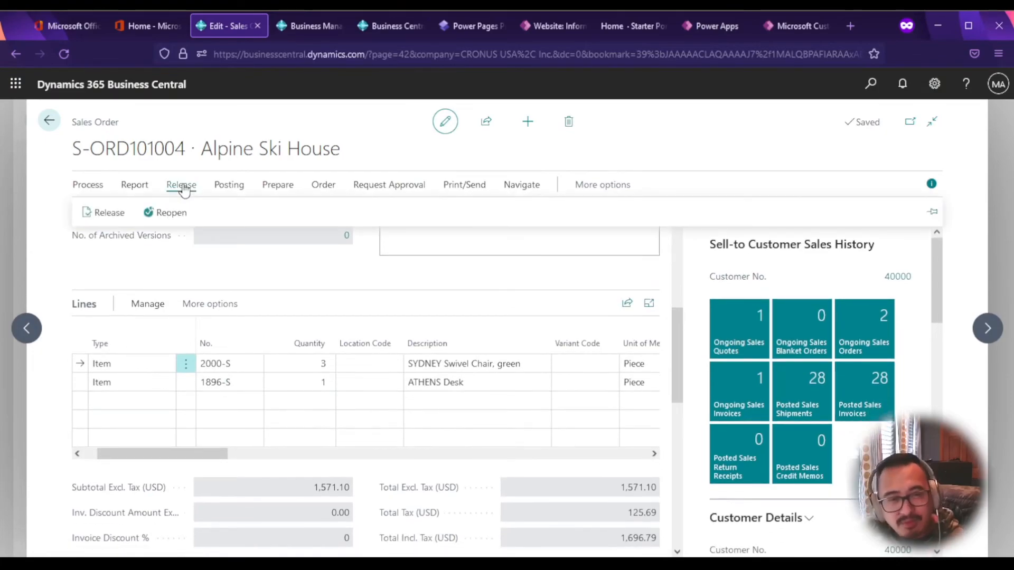
click(166, 210)
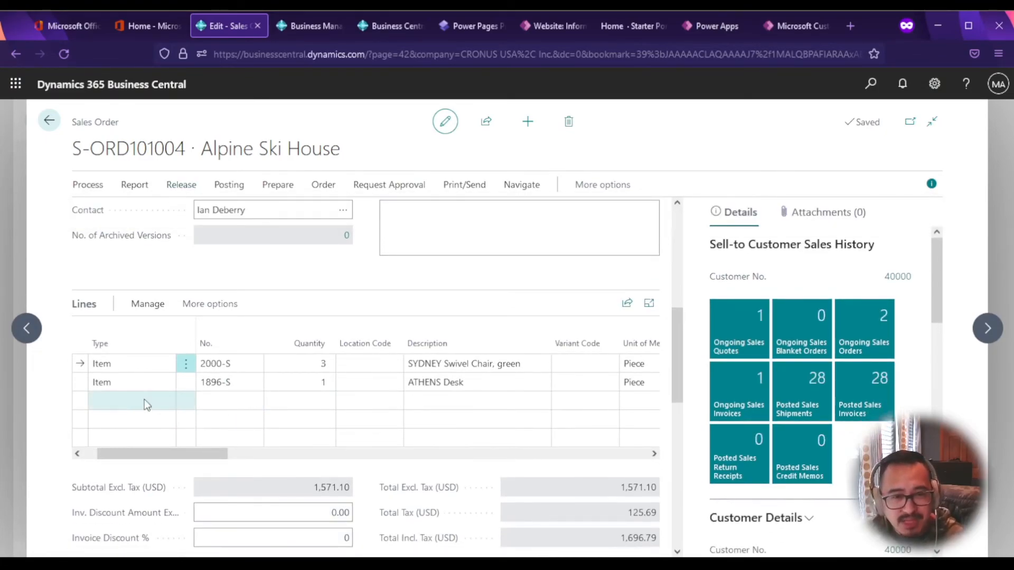
click(225, 400)
click(258, 405)
click(255, 404)
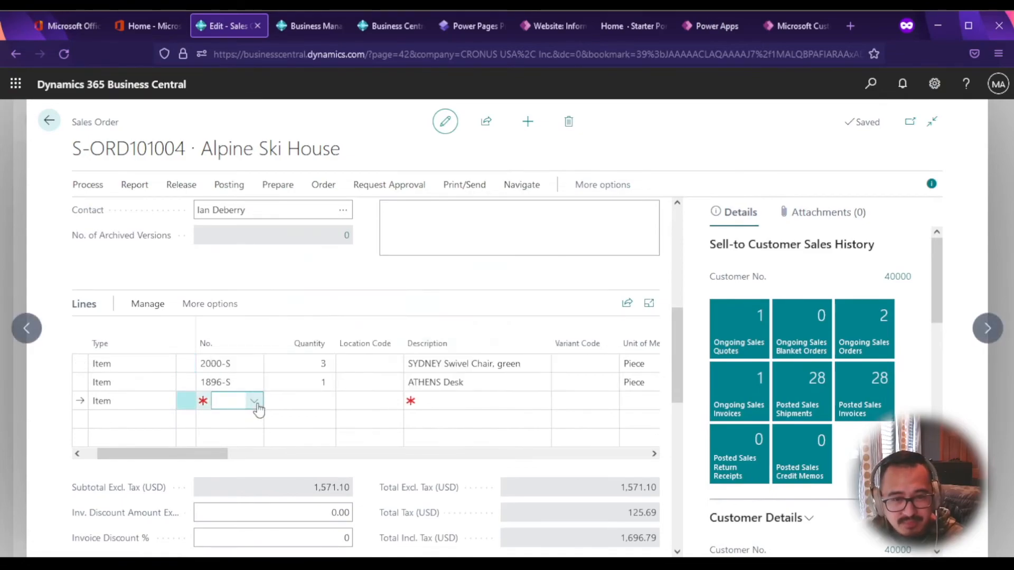
click(255, 404)
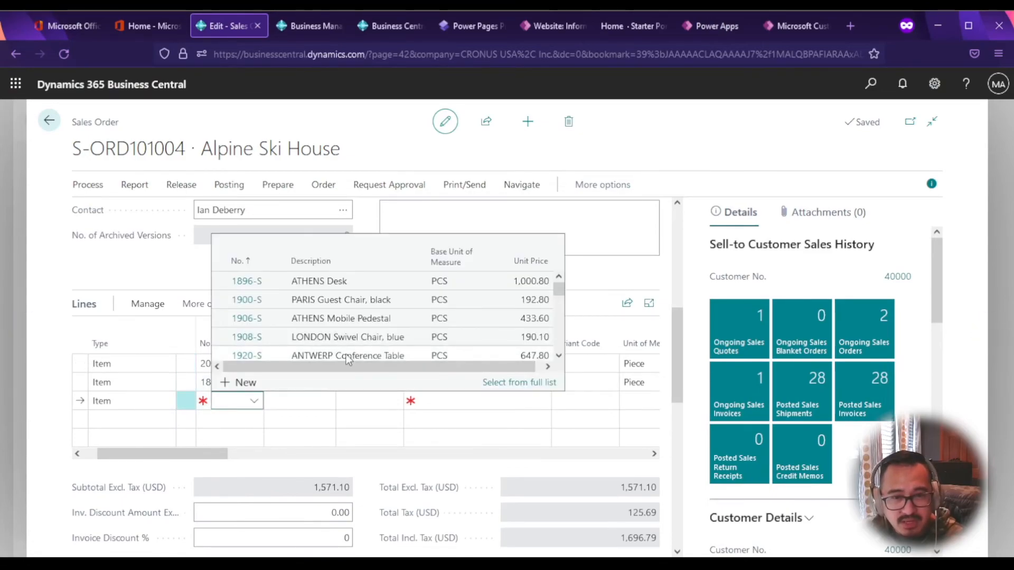
click(347, 355)
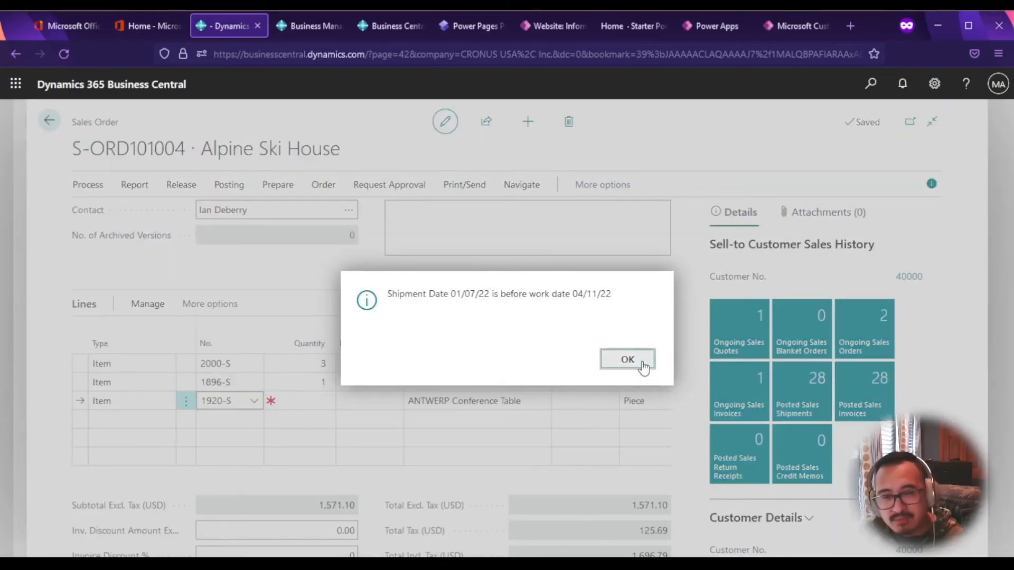
click(636, 361)
- Set the quantity of the ANTWERP Conference Table line to 1
key(Tab)
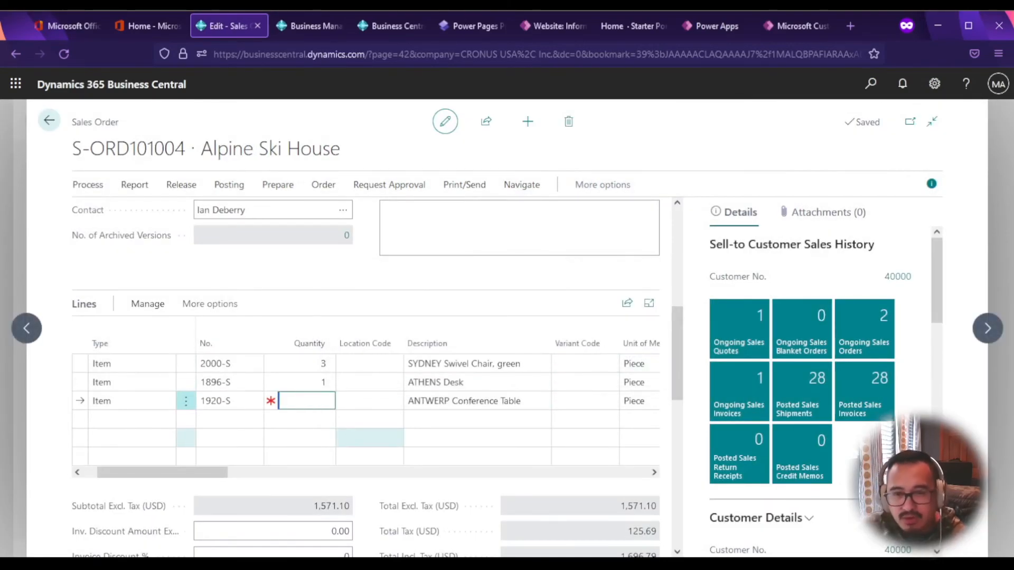
key(Down)
key(Tab)
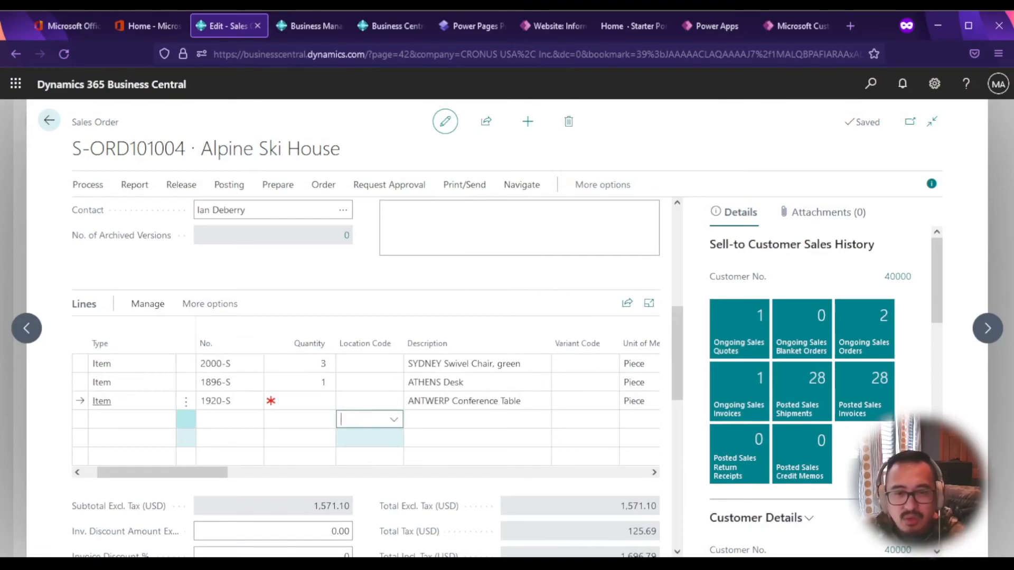
click(302, 400)
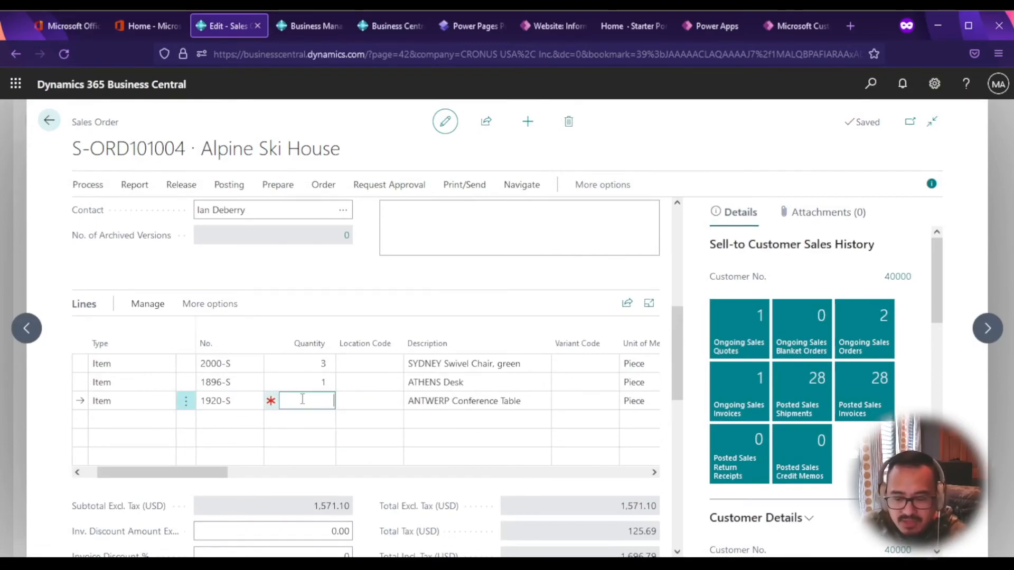
key(Return)
drag(528, 472, 33, 467)
click(292, 402)
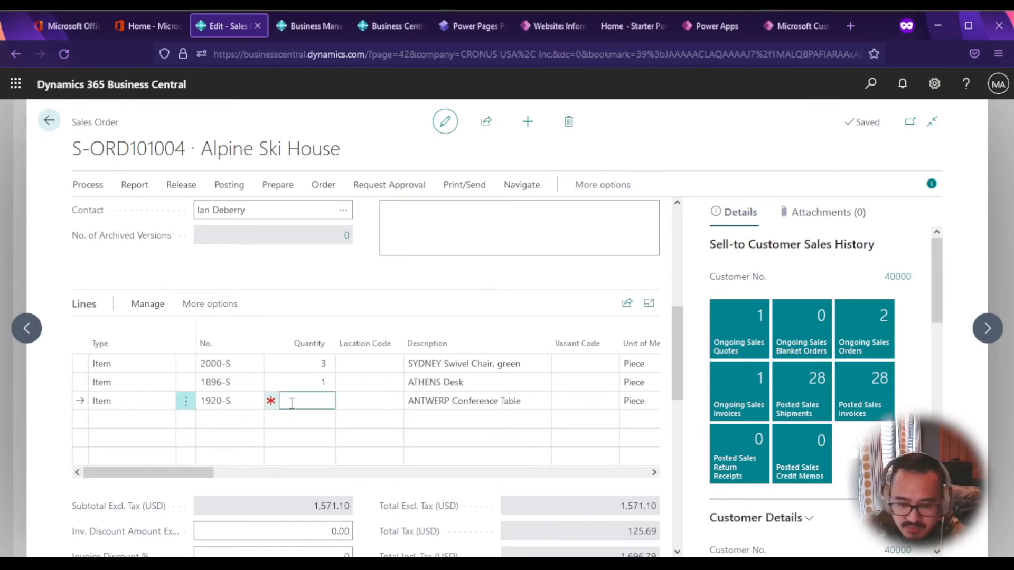
text(1)
key(Tab)
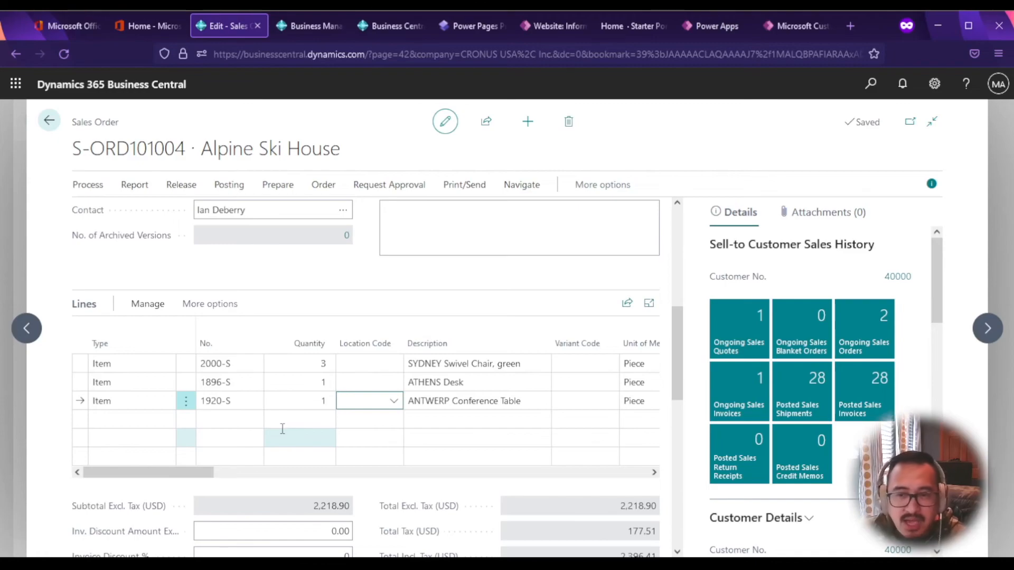
- Check the Variant Code choices for the ANTWERP Conference Table line and examine the columns following Variant Code
key(Tab)
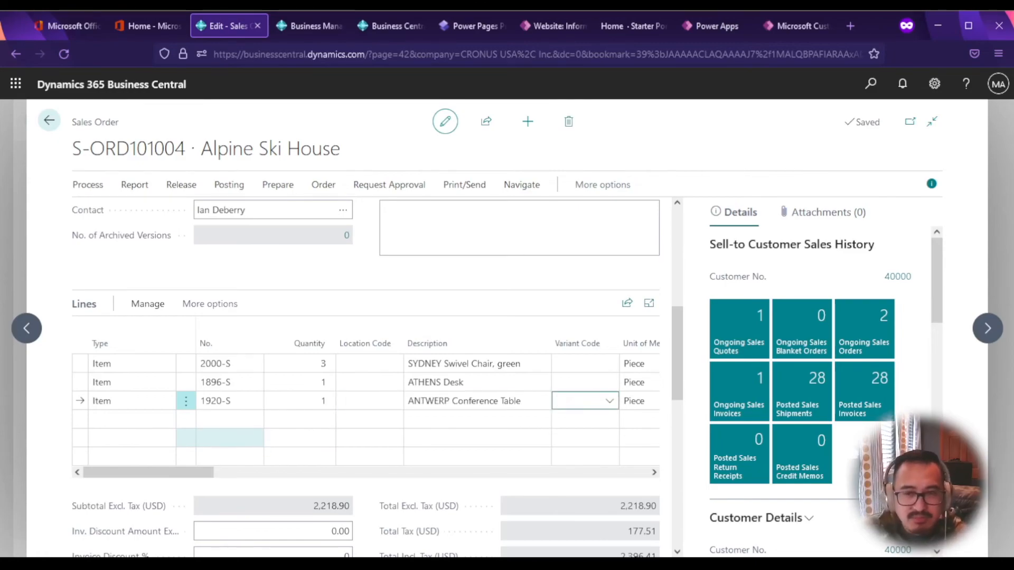
click(609, 402)
click(609, 402)
drag(192, 473, 275, 472)
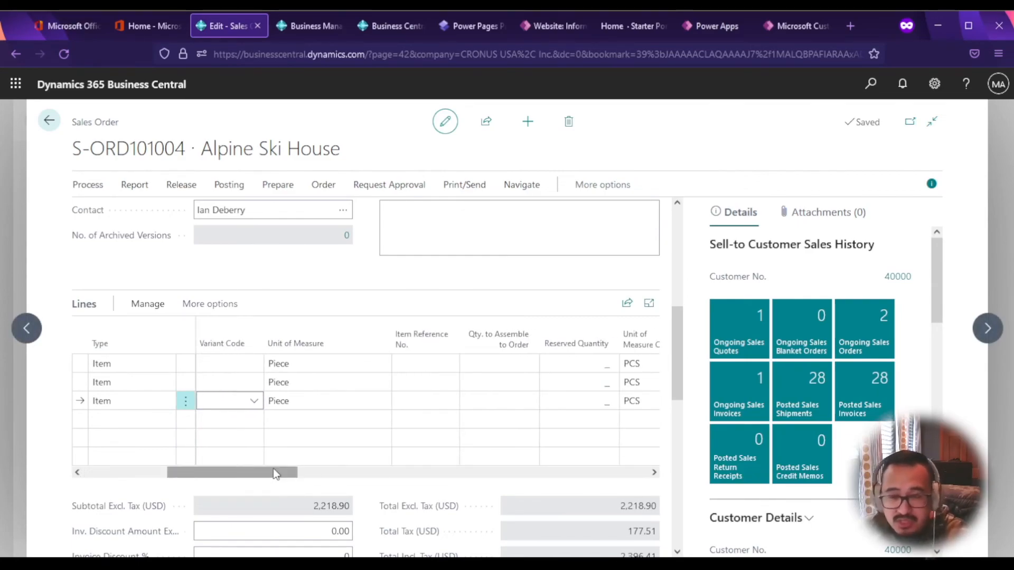